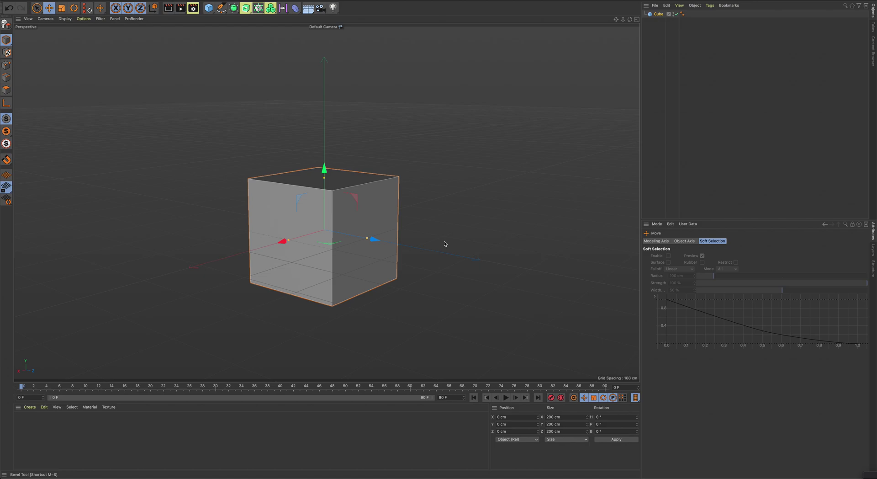
Scale the cube into a flat slab about 60 cm high in Y and about 356 cm long in X.
alt+drag(249, 148, 239, 147)
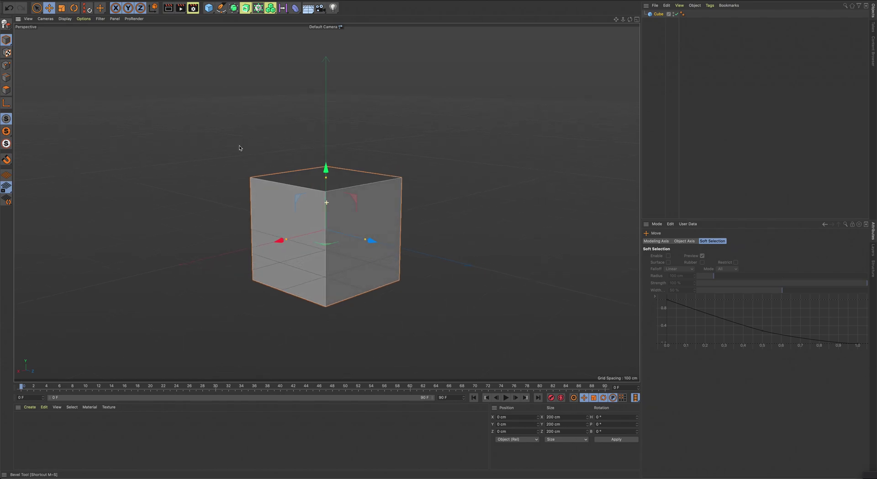
click(61, 7)
drag(325, 166, 325, 209)
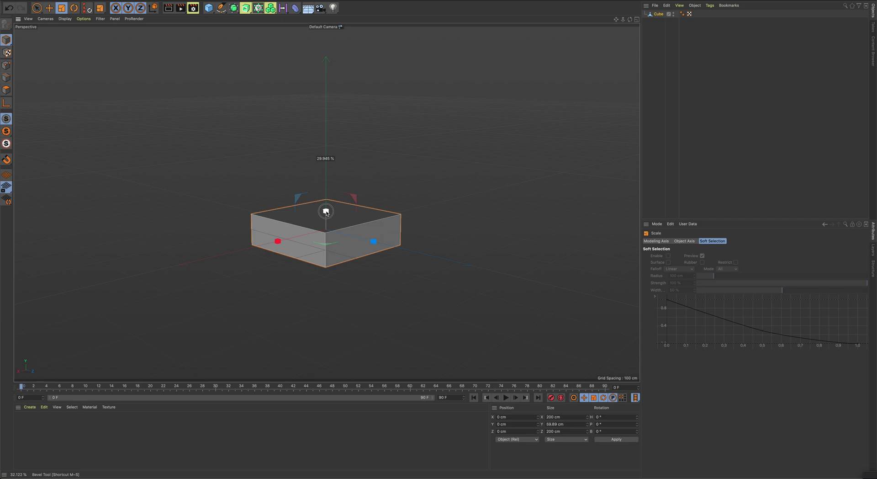
drag(277, 241, 234, 247)
alt+drag(262, 210, 253, 234)
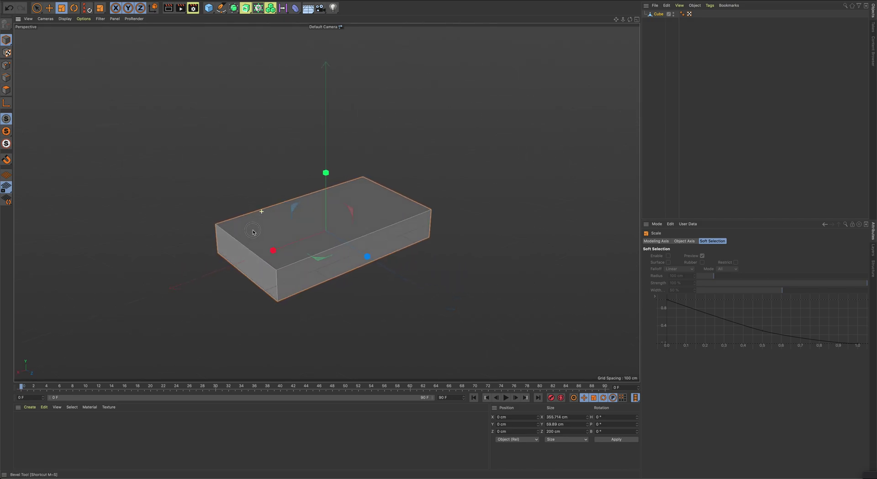
alt+middle_drag(300, 228, 311, 195)
alt+drag(310, 195, 297, 190)
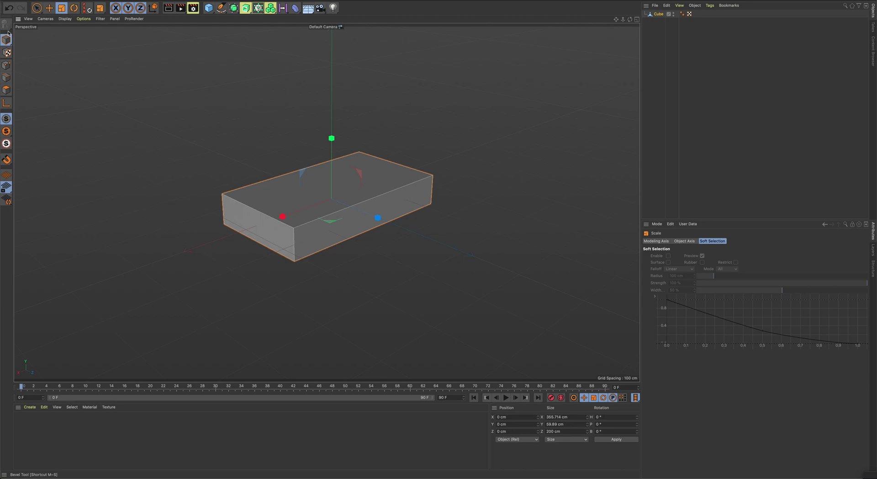
Select the two opposite long side polygons of the slab in polygon mode.
click(7, 75)
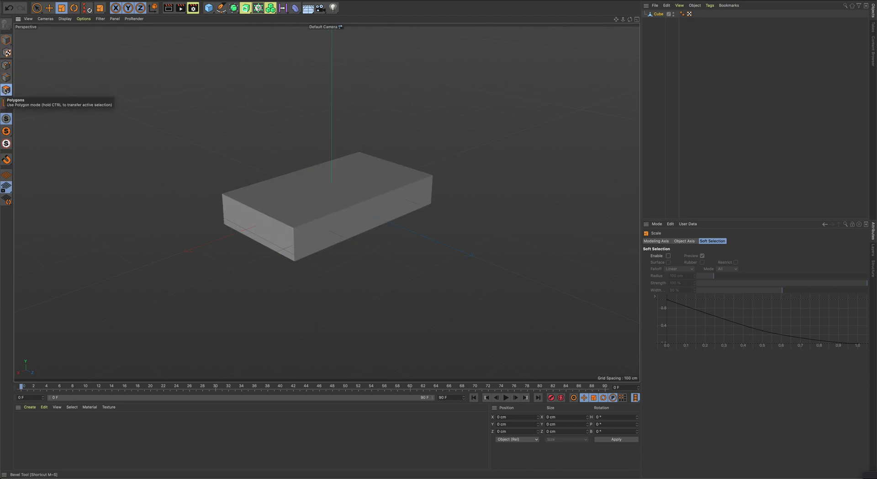
click(6, 90)
click(356, 220)
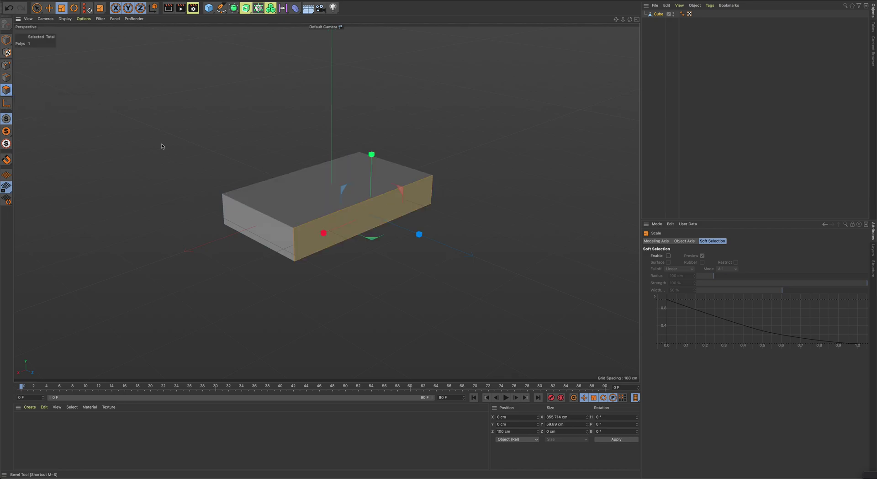
alt+drag(162, 147, 254, 210)
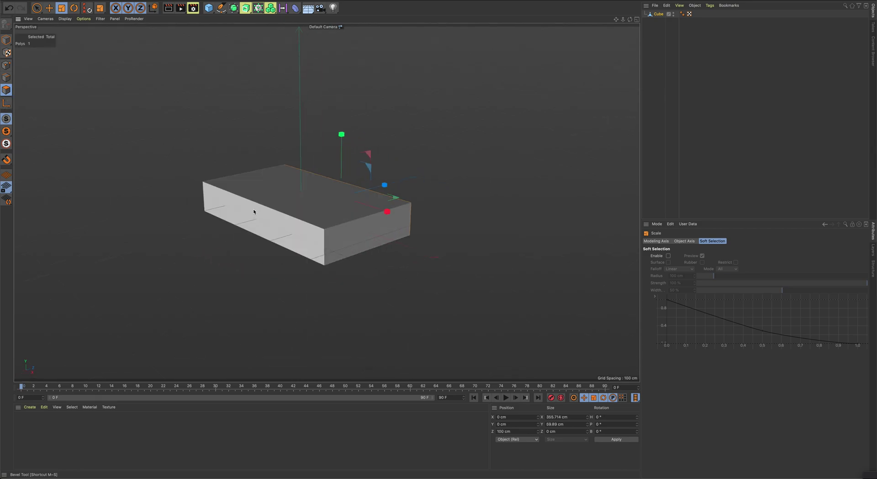
shift+click(254, 211)
alt+drag(171, 163, 128, 147)
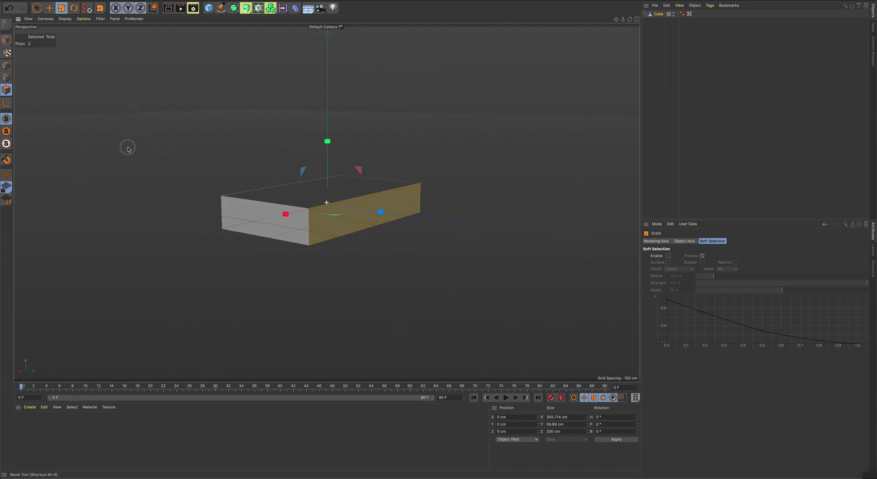
key(e)
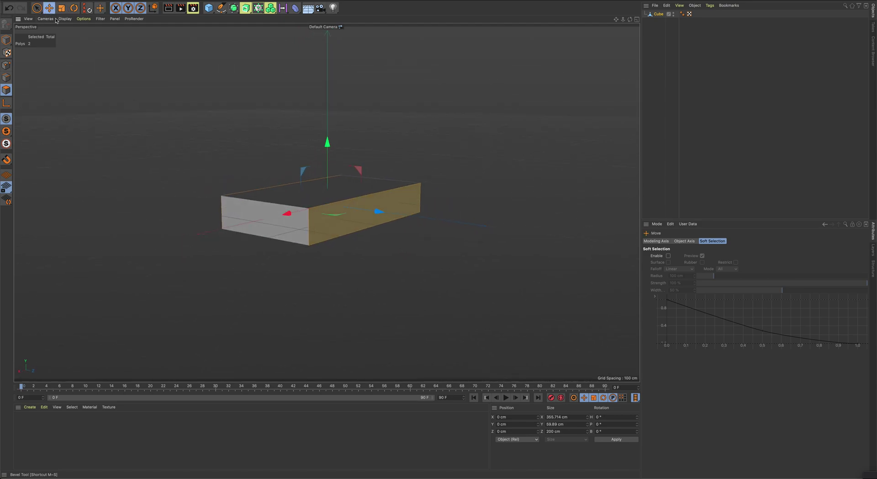
alt+drag(161, 108, 178, 104)
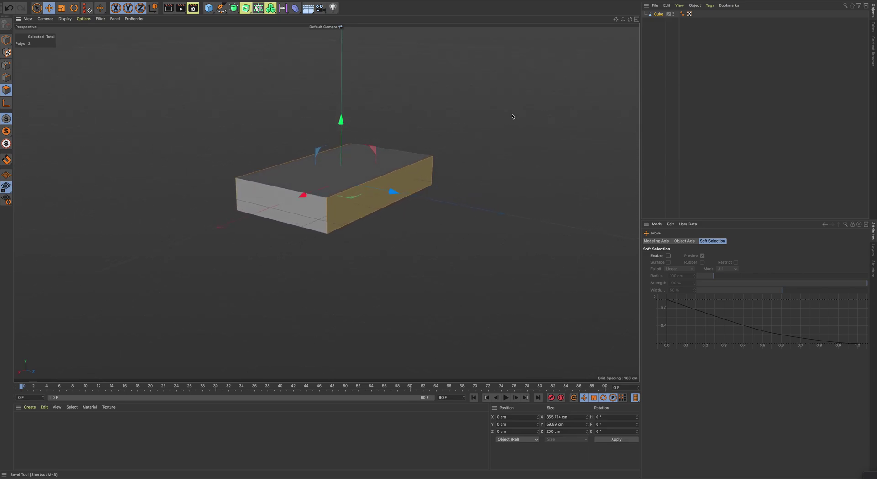
Extrude both side faces outward with Bevel, tapering them to about 20 cm high and spanning about 421 cm in Z.
right_click(524, 92)
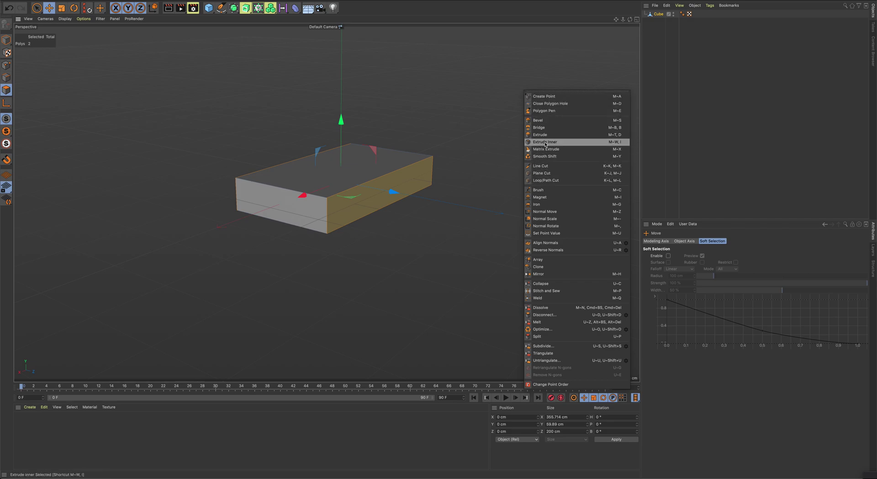
click(549, 122)
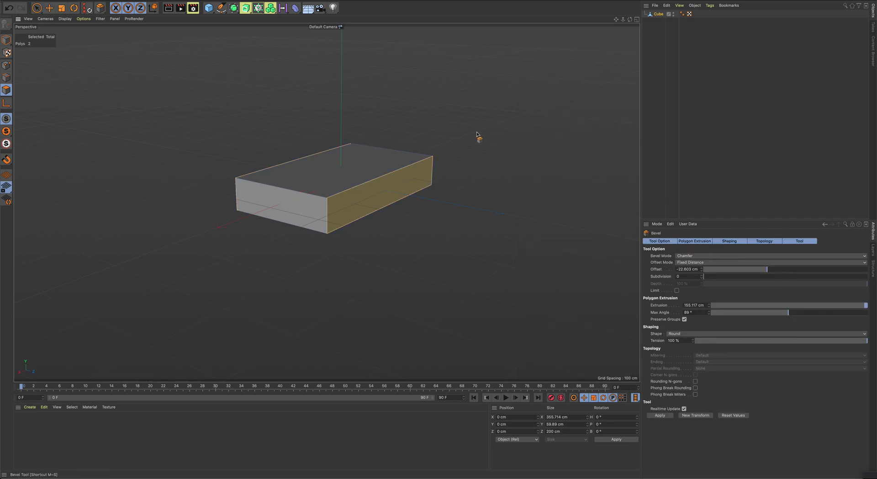
alt+middle_drag(477, 135, 434, 133)
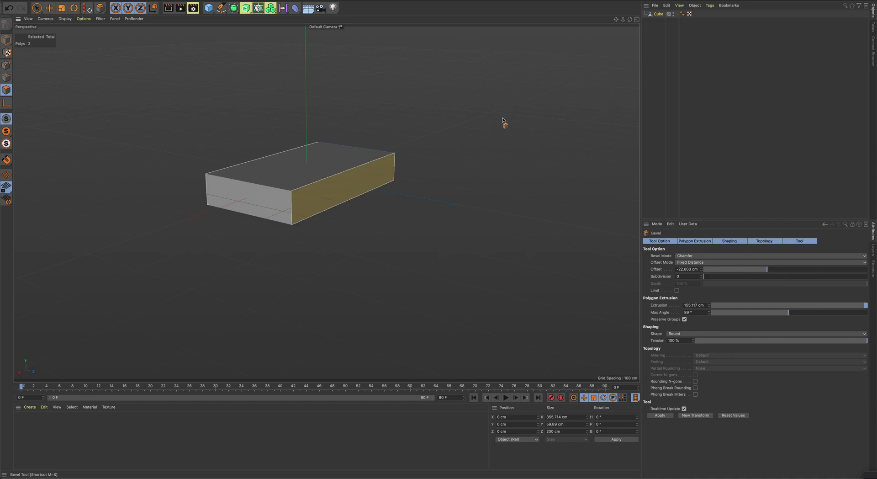
click(502, 121)
drag(502, 121, 553, 115)
drag(701, 269, 705, 268)
drag(502, 118, 466, 149)
key(super+z)
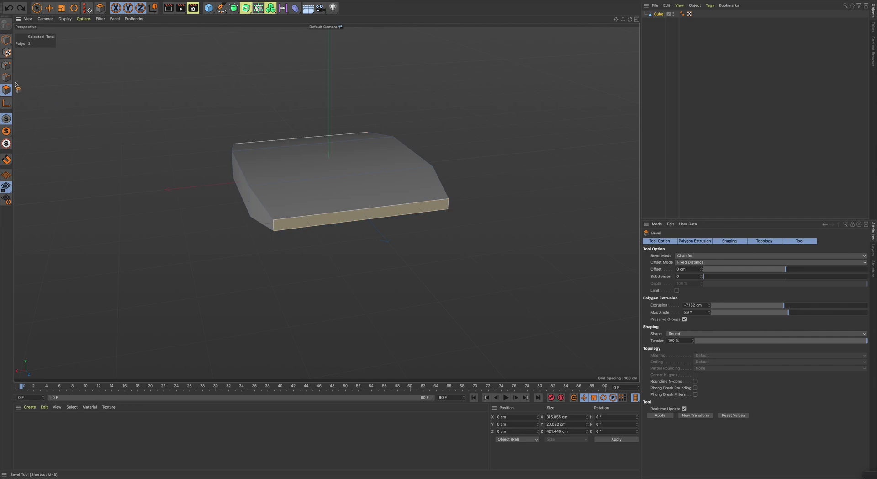
Shift both end faces along X to about -85 cm, and extrude them outward about 171 cm with a Bevel offset of about 7.4 cm.
click(48, 8)
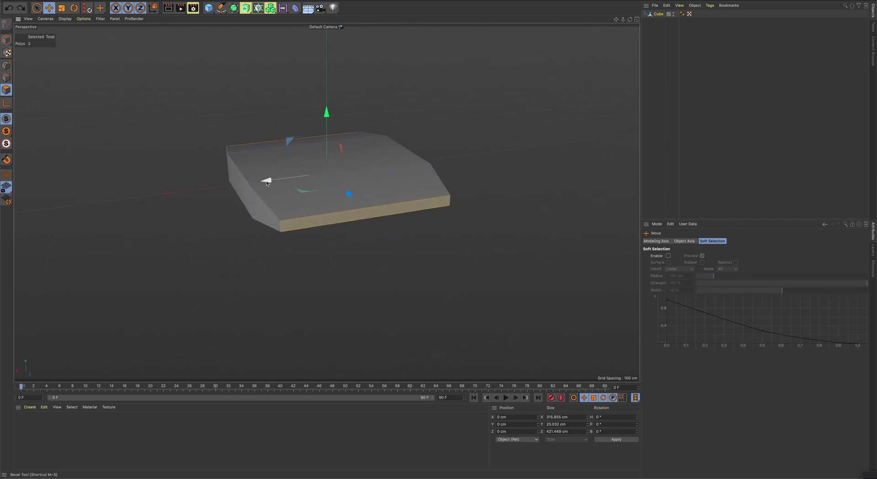
drag(267, 182, 398, 208)
right_click(551, 184)
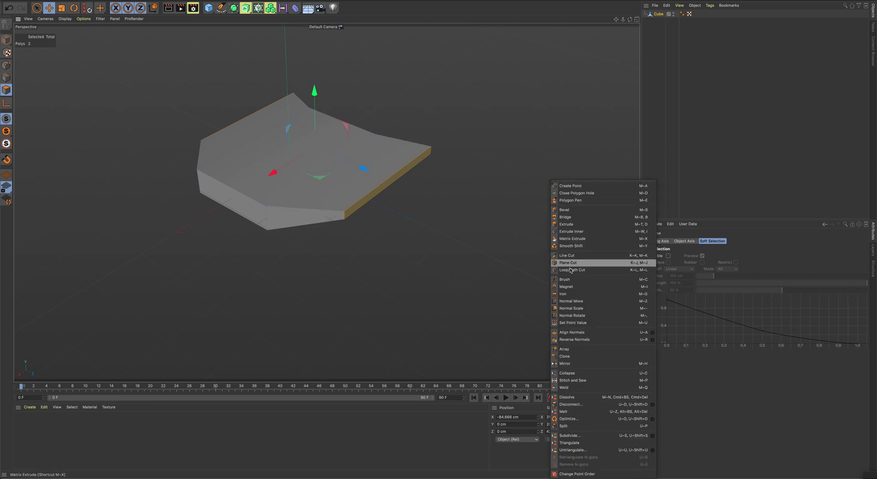
click(570, 206)
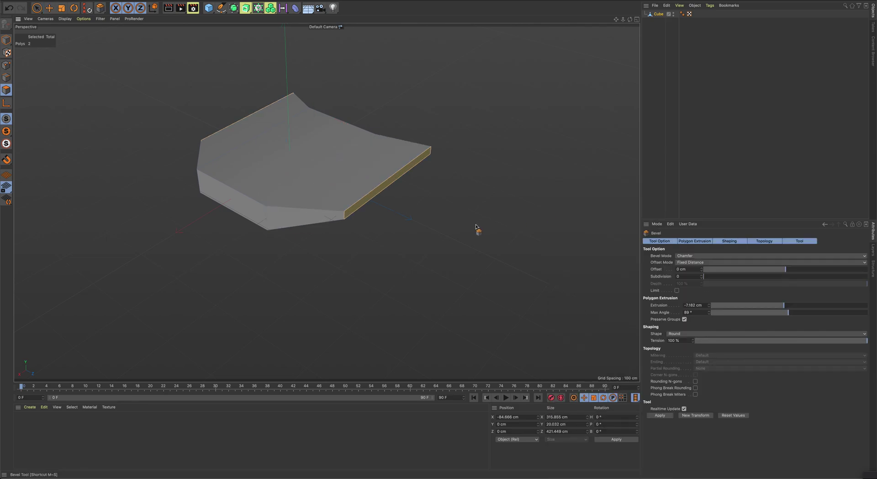
drag(476, 226, 561, 224)
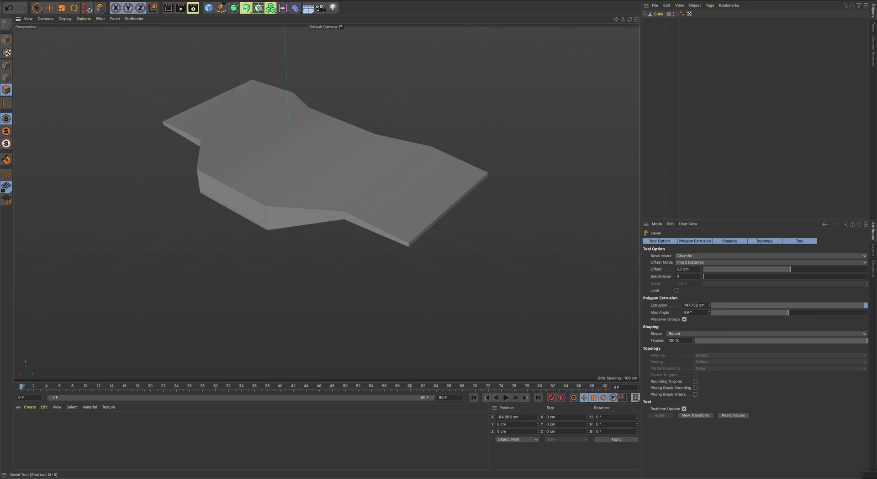
drag(435, 229, 447, 229)
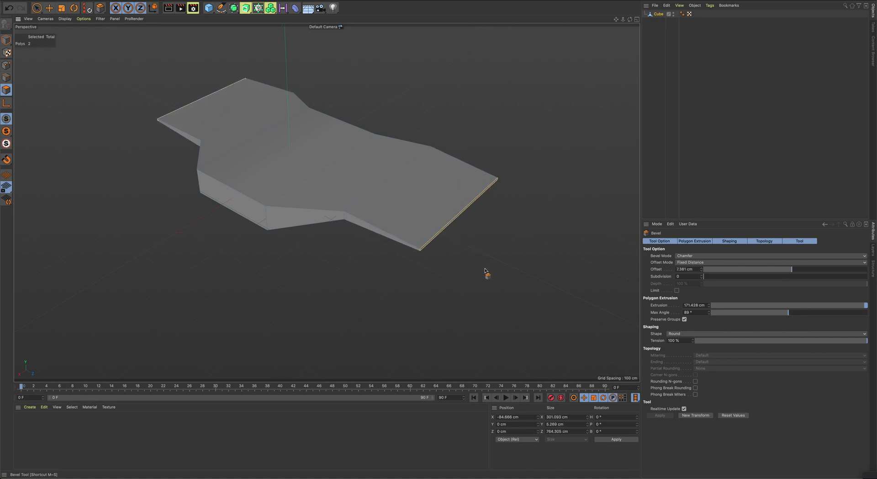
alt+drag(484, 271, 439, 265)
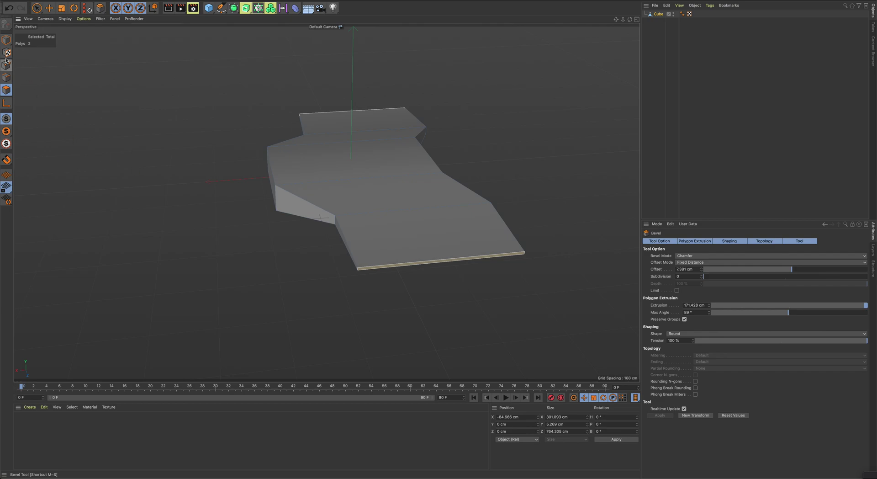
Scale the two wing-end faces to about 138 cm in X and move them in the positive X direction.
click(61, 8)
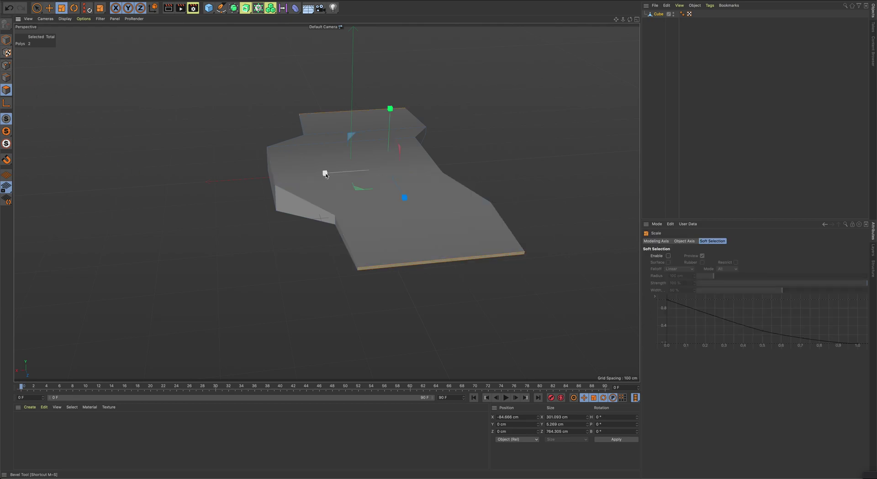
drag(326, 173, 398, 194)
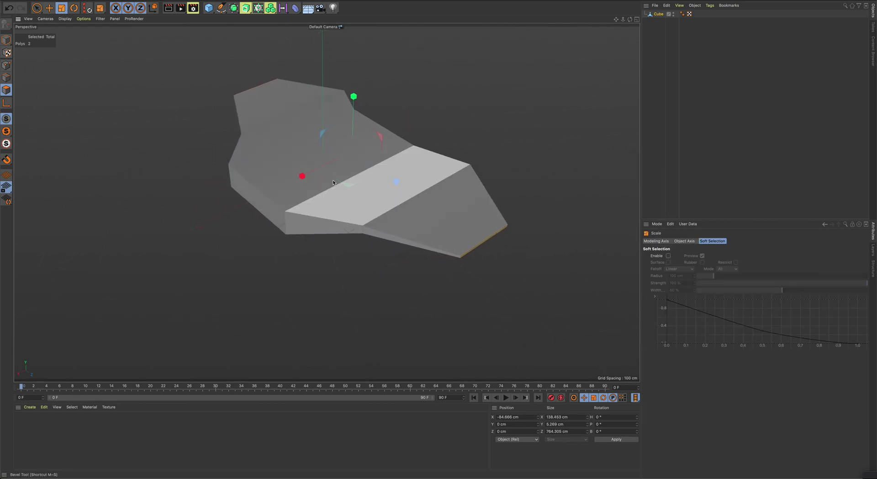
click(49, 8)
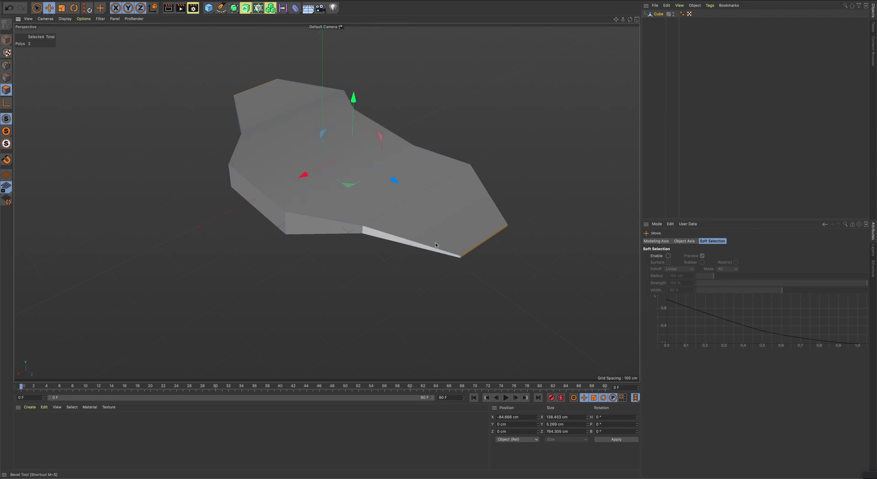
drag(303, 176, 244, 188)
alt+drag(295, 231, 301, 220)
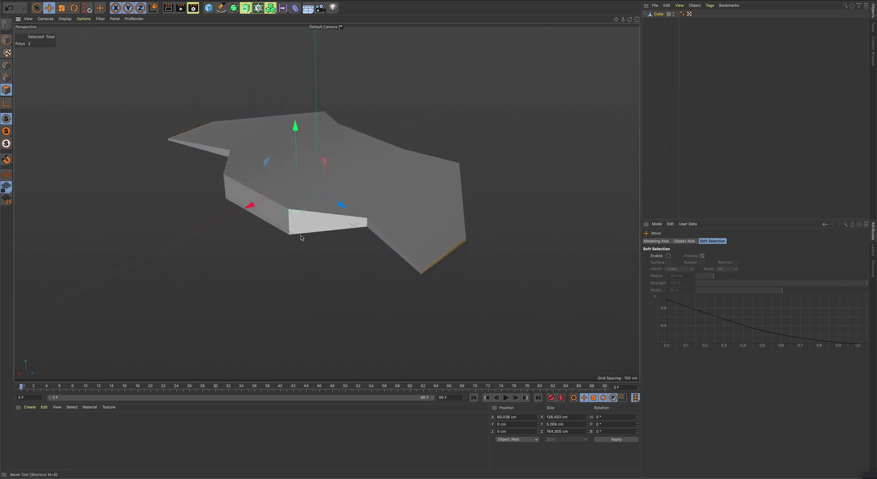
Extrude the wing-end faces outward with Bevel to a span of about 951 cm in Z and narrow them along X.
right_click(525, 264)
click(540, 209)
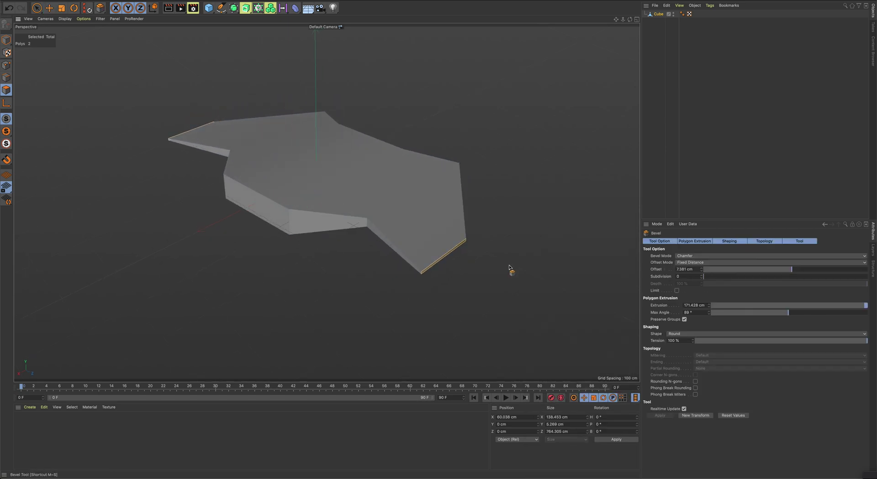
drag(505, 278, 580, 277)
key(t)
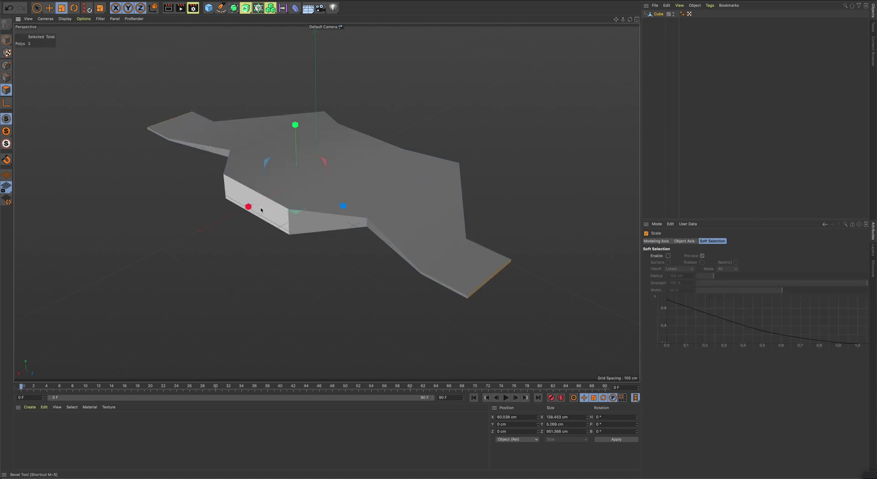
mouse_move(249, 203)
mouse_down()
mouse_move(234, 213)
mouse_move(283, 204)
mouse_move(235, 212)
mouse_move(254, 205)
mouse_up()
key(e)
mouse_move(240, 239)
alt+mouse_down()
mouse_move(198, 224)
mouse_move(234, 247)
mouse_move(210, 235)
mouse_move(194, 248)
mouse_move(245, 248)
alt+mouse_up()
Extrude the wing tips outward once more to a span of about 1139 cm in Z and adjust them along X.
right_click(210, 234)
click(226, 208)
click(71, 11)
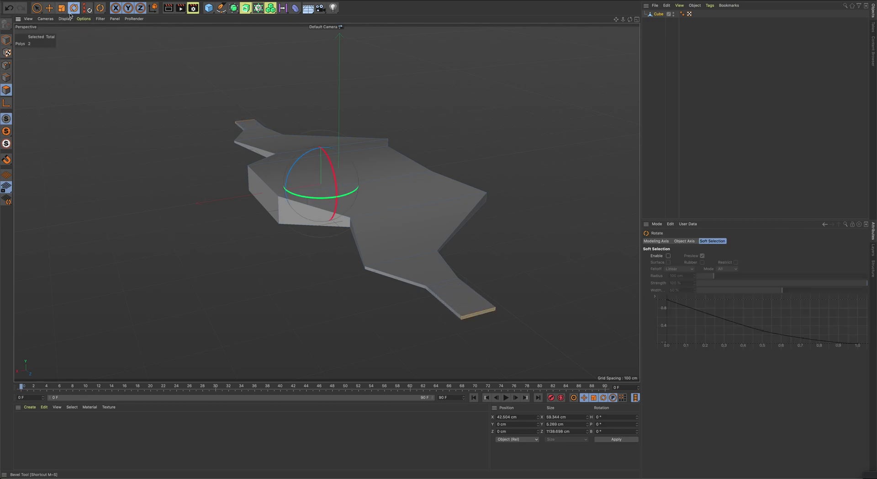
click(63, 9)
drag(257, 197, 235, 195)
click(48, 7)
Extrude the body's end face in the positive X direction about 299 cm with a Bevel offset of about 14.8 cm.
alt+drag(235, 200, 264, 201)
click(264, 200)
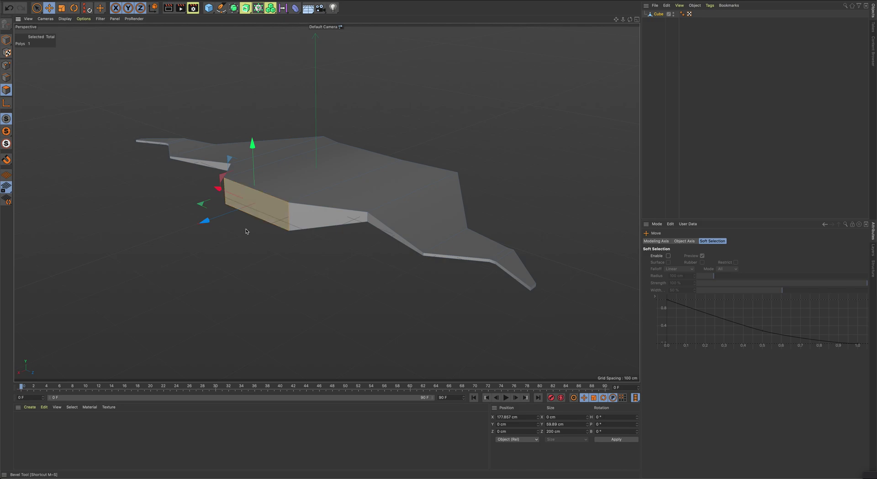
right_click(157, 212)
click(157, 211)
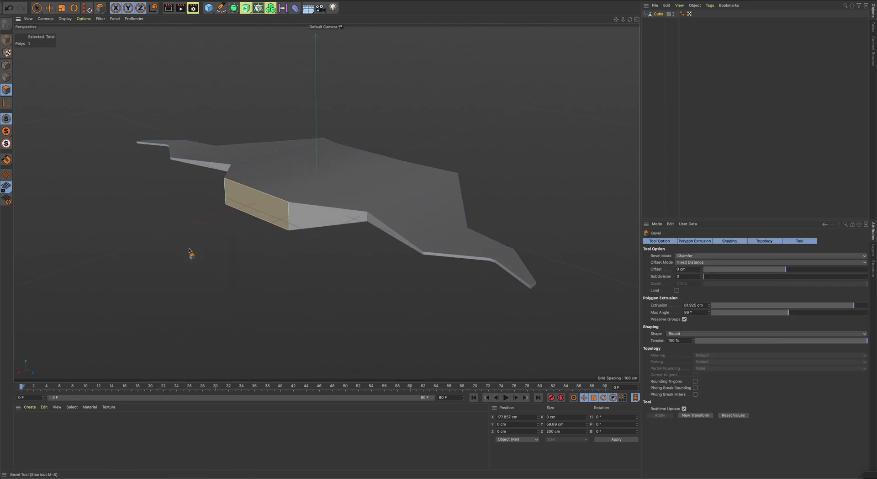
drag(190, 251, 439, 263)
drag(343, 263, 397, 263)
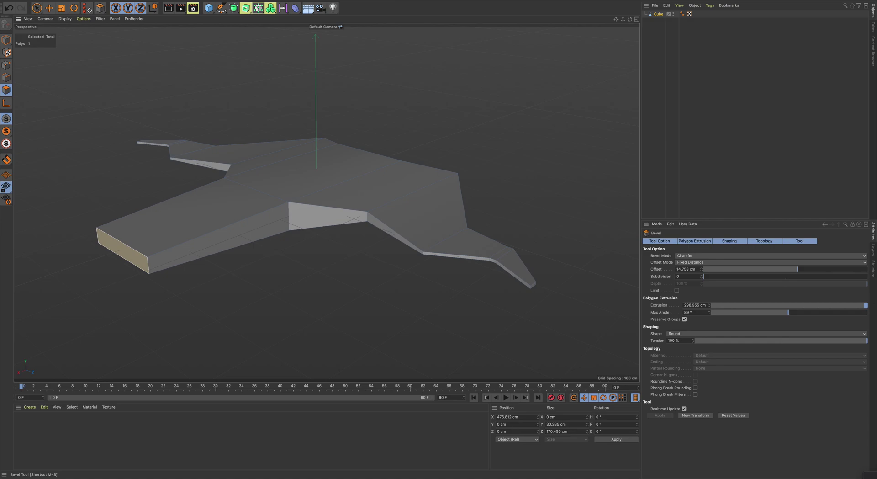
Scale the nose face down to about 86 cm wide in Z and about 27 cm high in Y.
click(62, 8)
drag(91, 233, 104, 246)
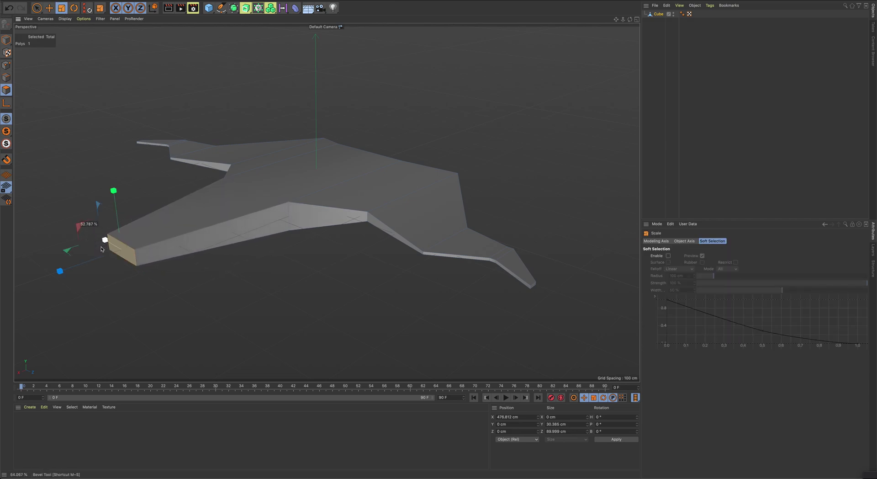
drag(211, 262, 233, 255)
Lower the nose face along Y to about -16 cm in the Right view.
key(9)
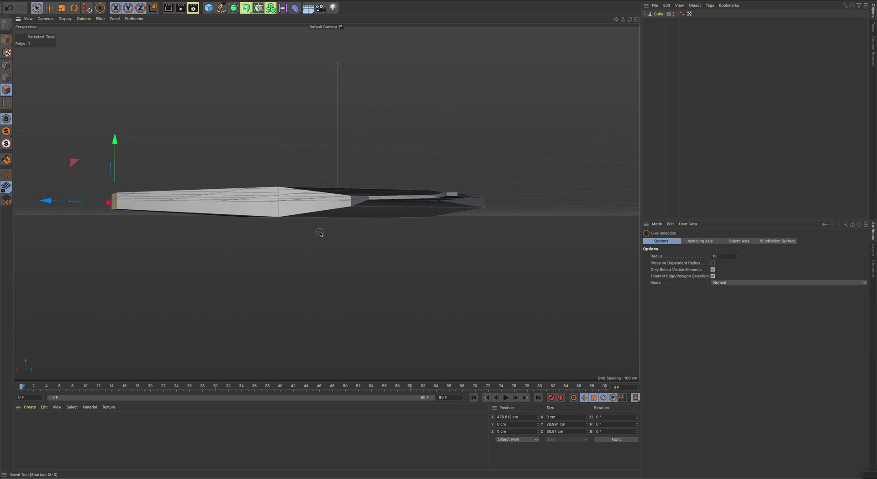
middle_click(289, 232)
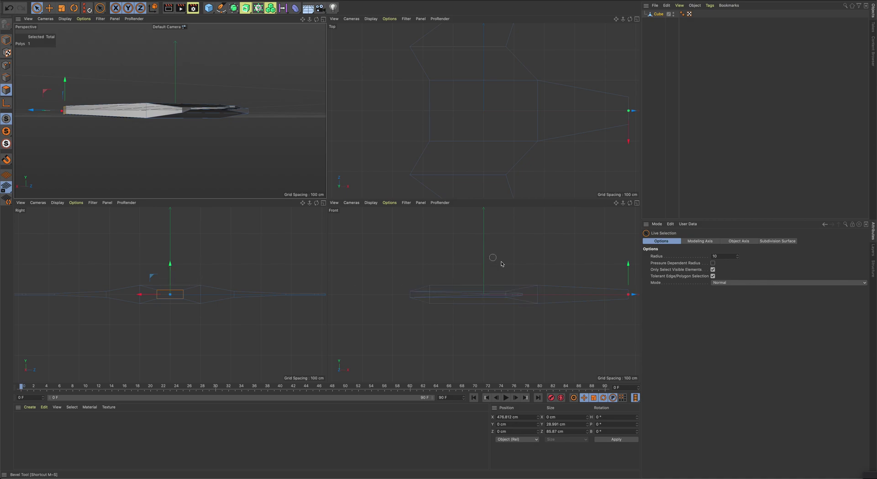
middle_click(216, 263)
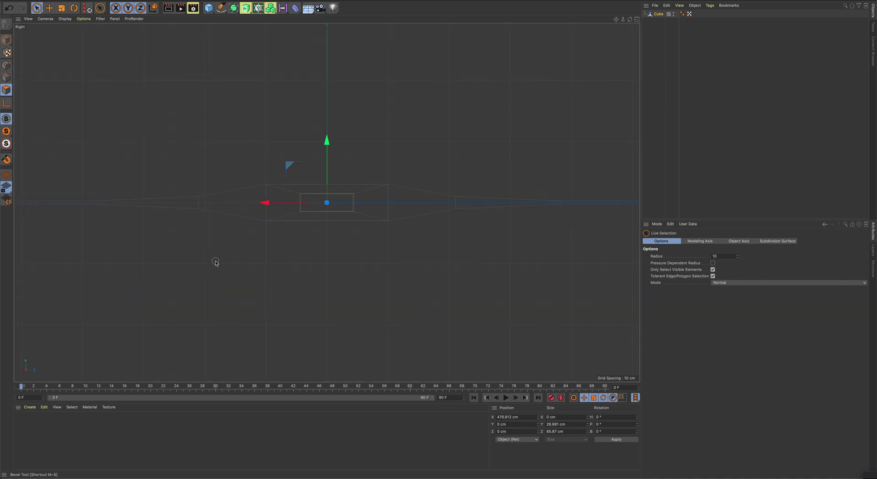
drag(332, 140, 339, 180)
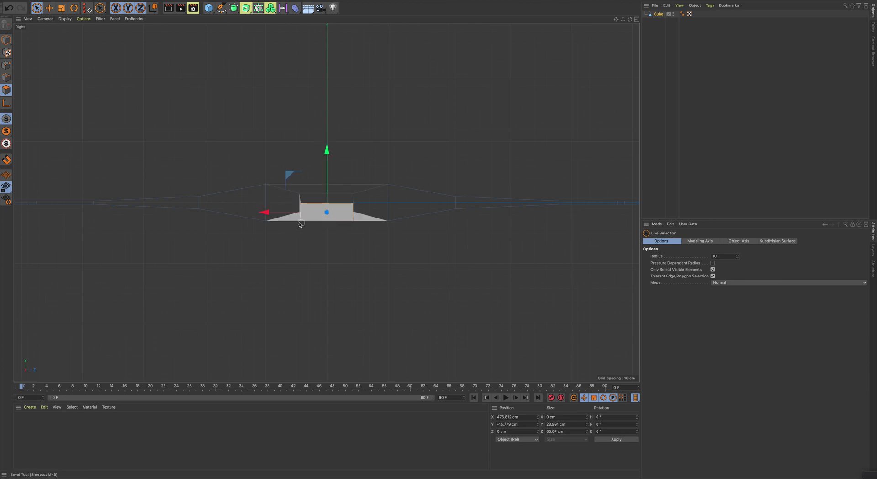
Undo the nose face's lowering along Y and its earlier scaling in Z and Y.
key(t)
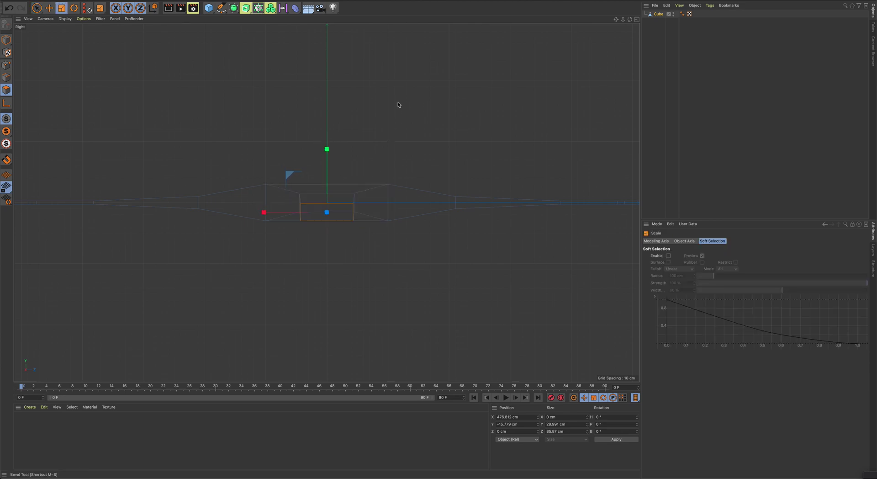
middle_click(398, 107)
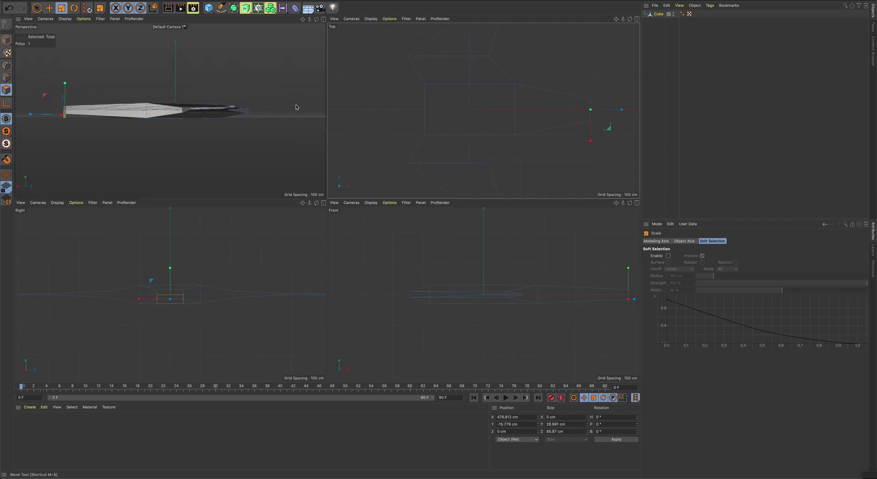
middle_click(259, 108)
alt+drag(247, 114, 267, 138)
key(super+z)
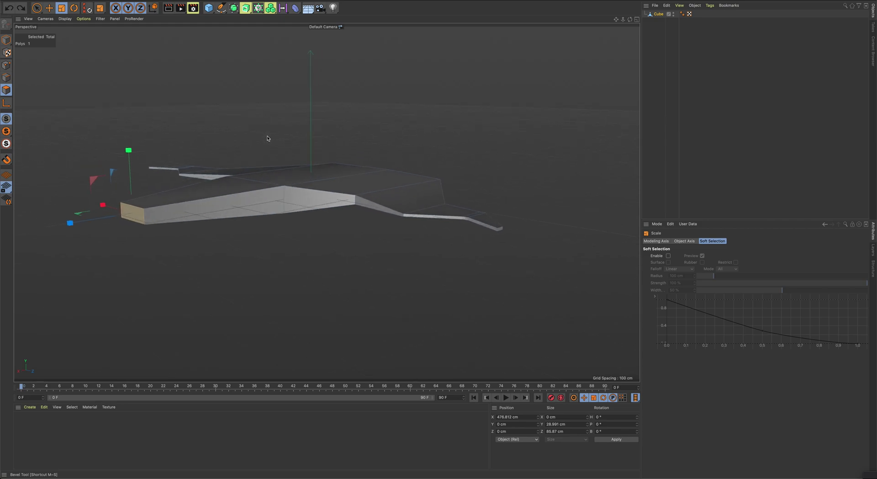
alt+drag(204, 170, 231, 160)
key(e)
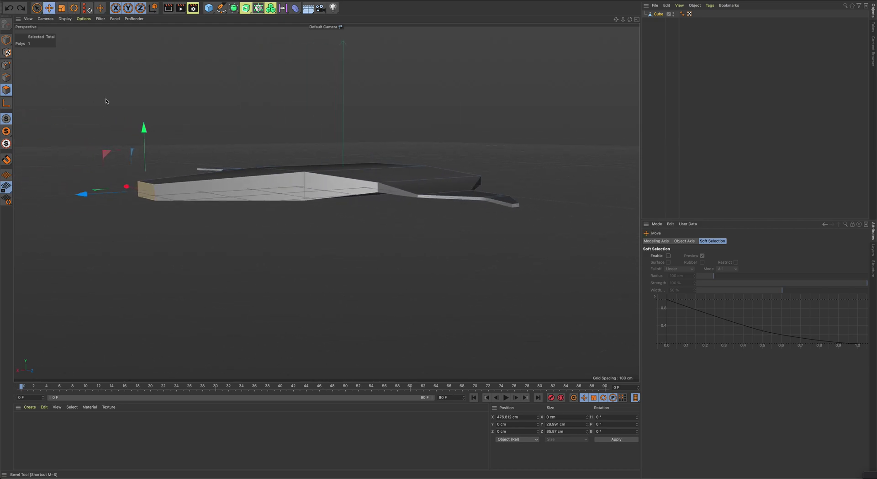
drag(143, 128, 142, 140)
click(62, 8)
alt+drag(169, 184, 180, 205)
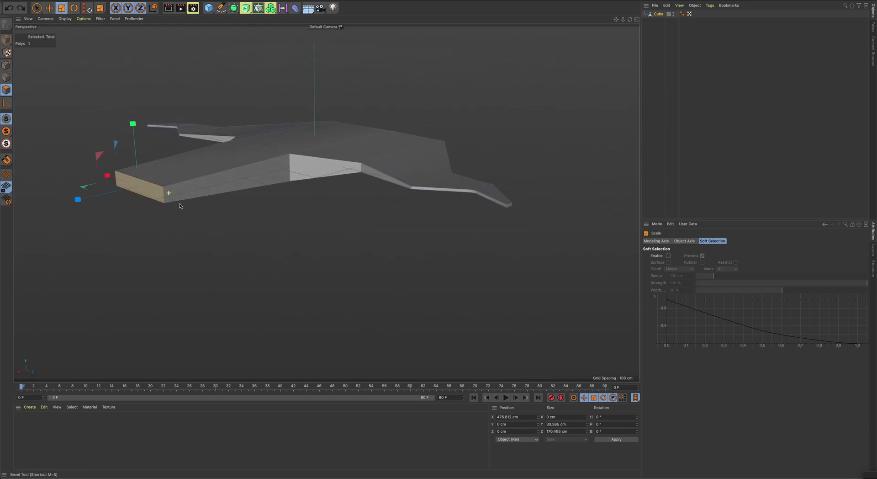
drag(108, 176, 114, 180)
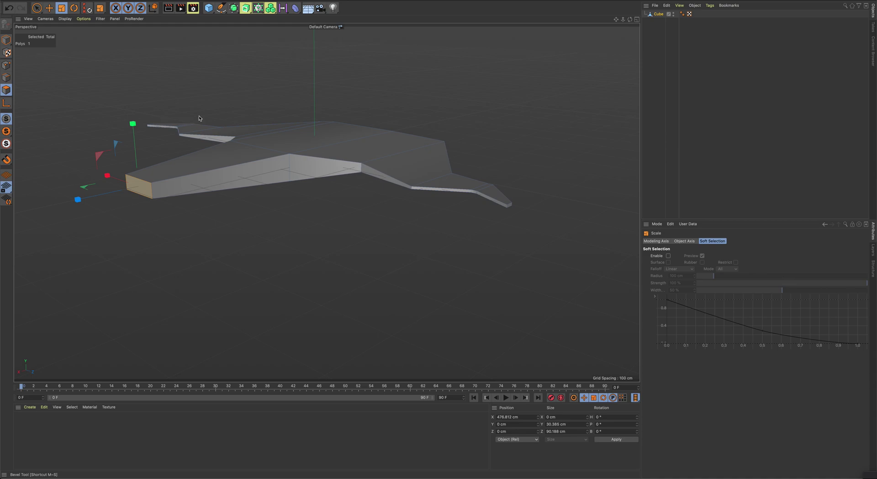
key(9)
key(ctrl+z)
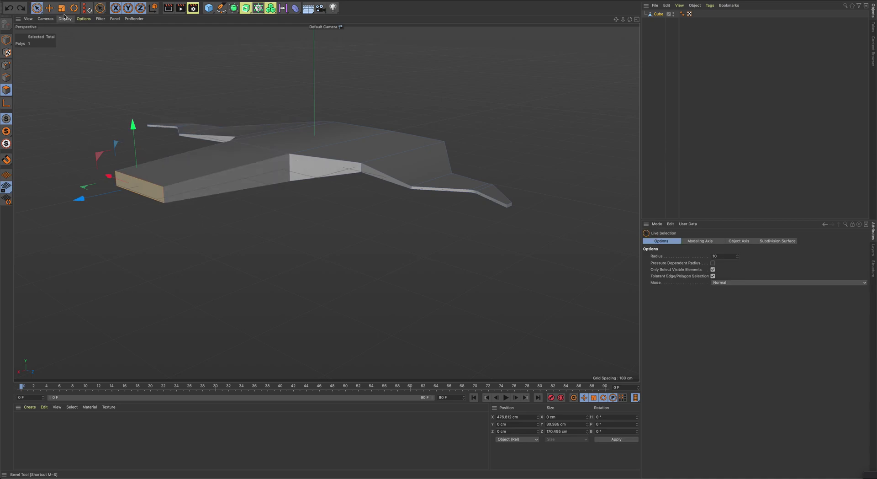
Scale the nose face down to about 70 cm wide in Z, leaving its height alone.
key(t)
drag(105, 179, 160, 209)
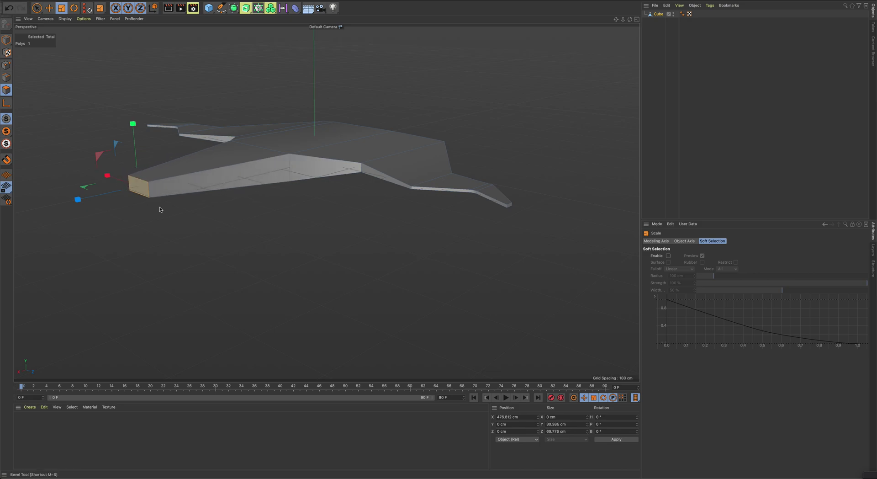
Lower the narrowed nose face along Y to about -15 cm in the Right view, level with the body's underside.
middle_click(178, 238)
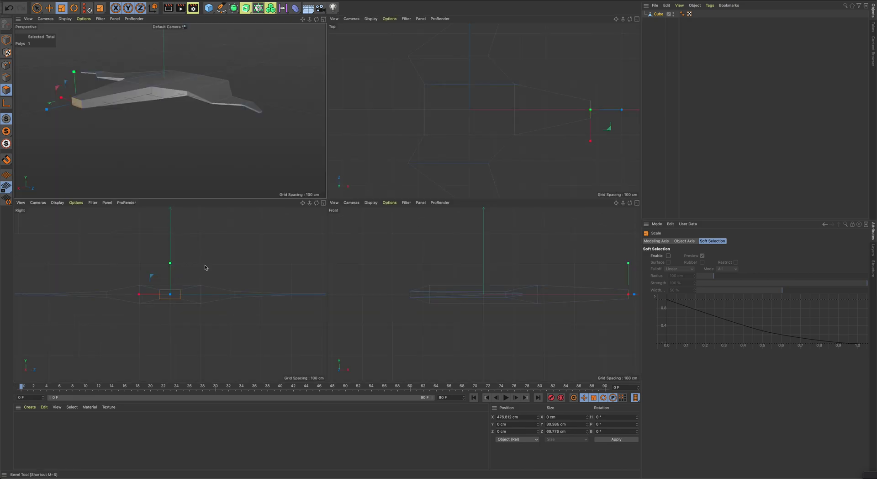
scroll(205, 267, down, 3)
scroll(220, 261, up, 2)
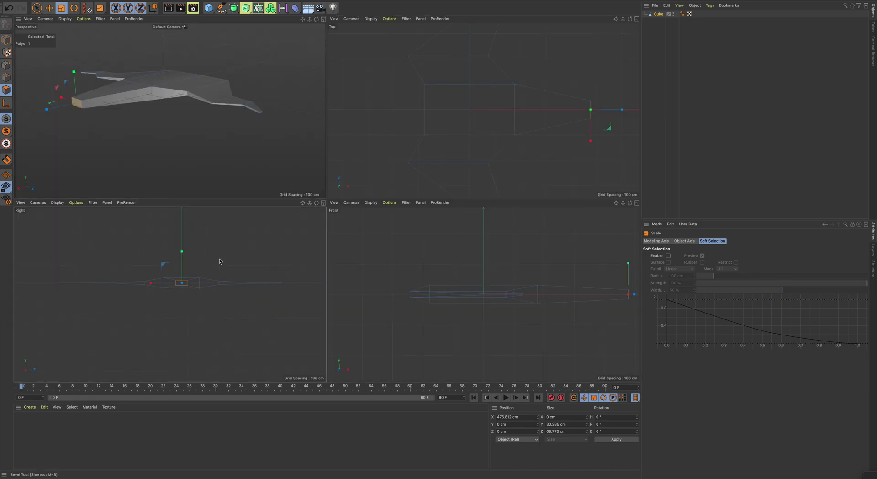
middle_click(210, 263)
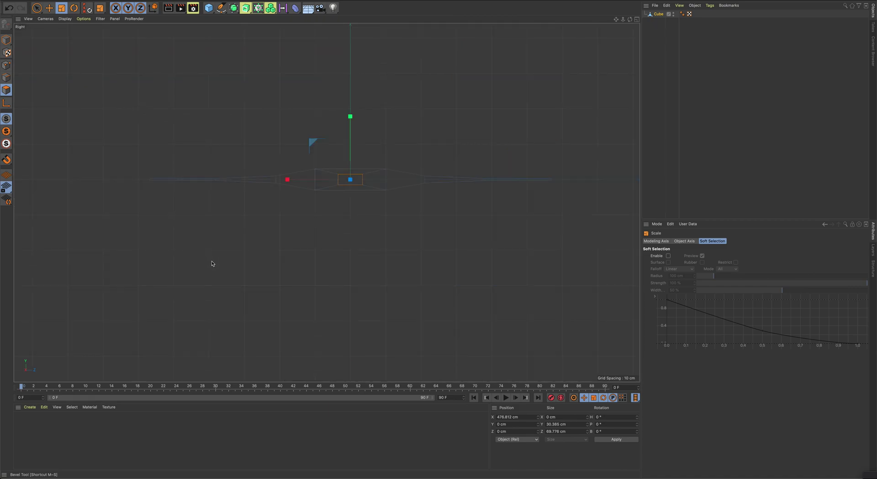
key(e)
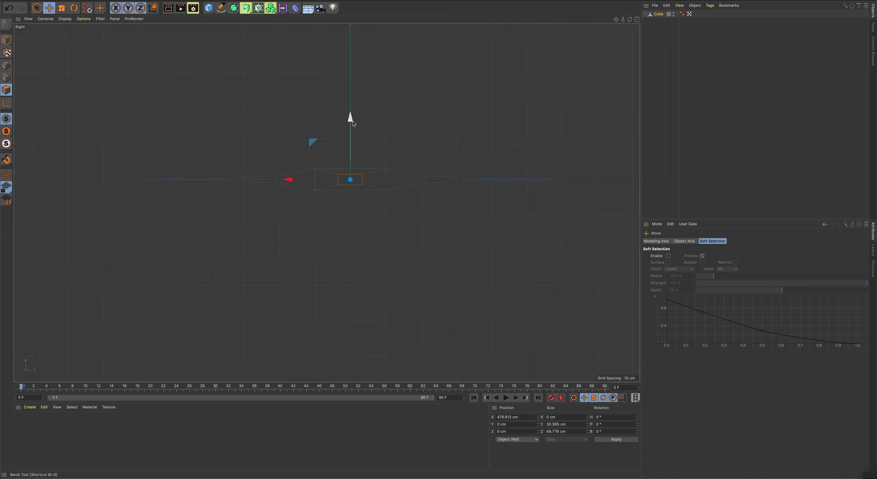
drag(352, 122, 352, 127)
scroll(351, 127, up, 8)
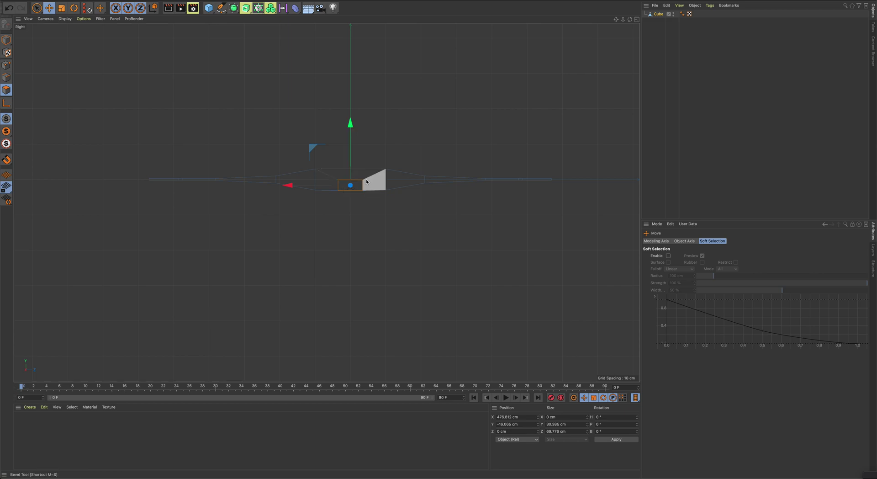
drag(280, 149, 280, 144)
key(space)
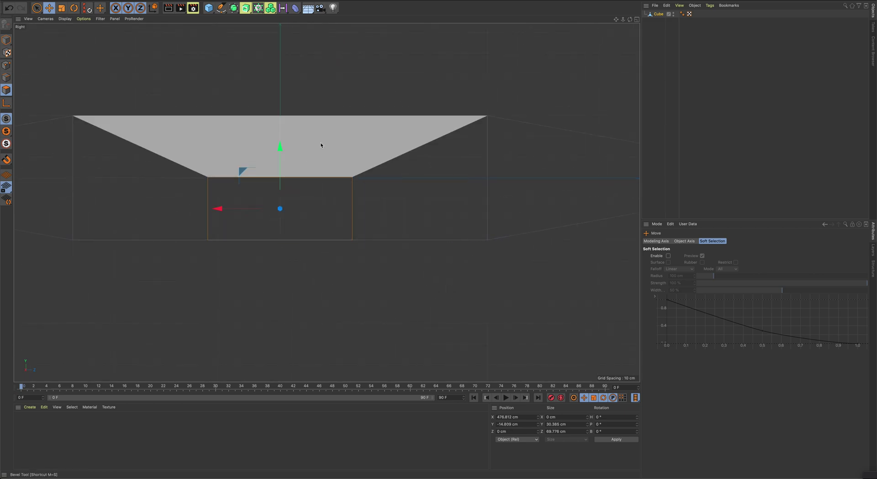
Bevel the body's central top face into a tapered cabin with about 58 cm offset and 80 cm extrusion.
middle_click(356, 134)
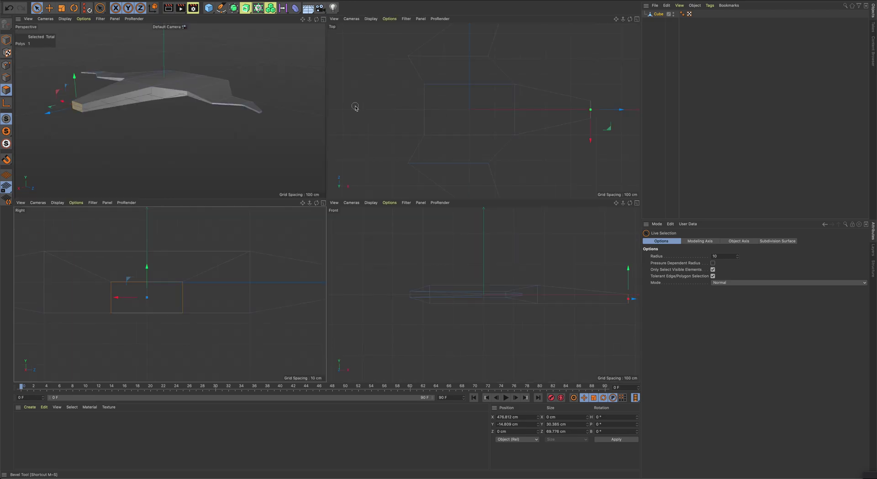
alt+drag(229, 169, 276, 246)
middle_click(190, 147)
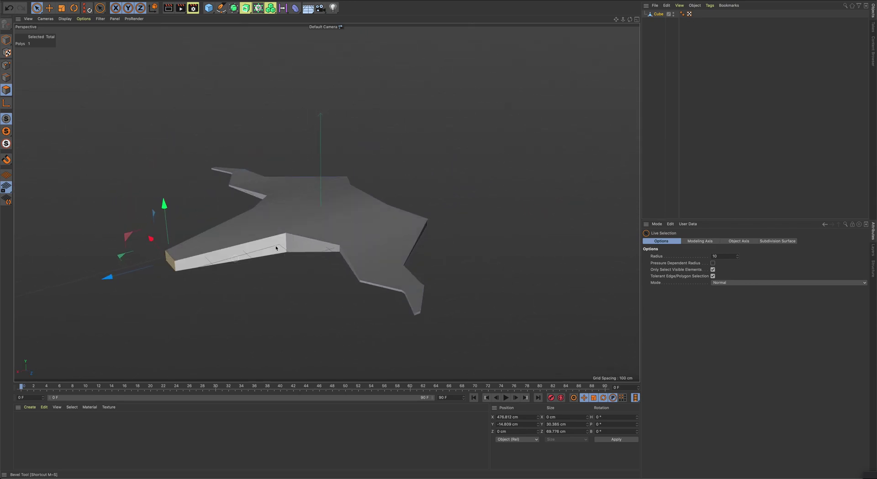
click(307, 221)
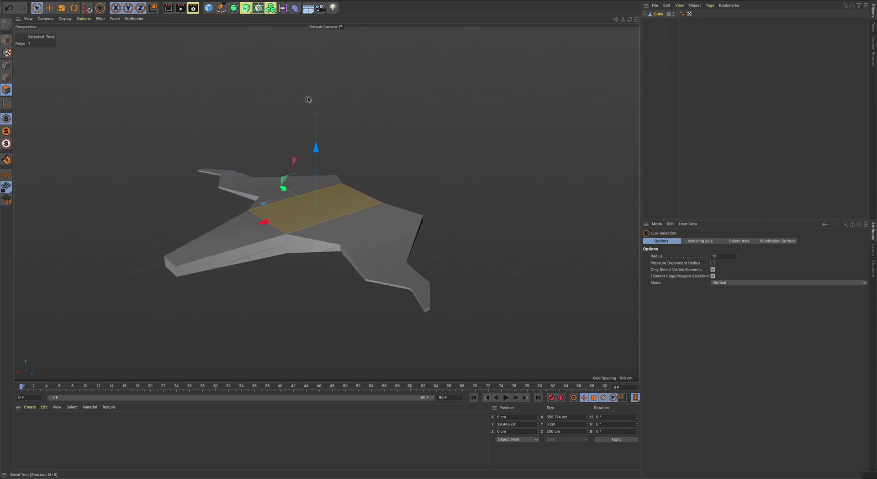
alt+drag(308, 99, 307, 102)
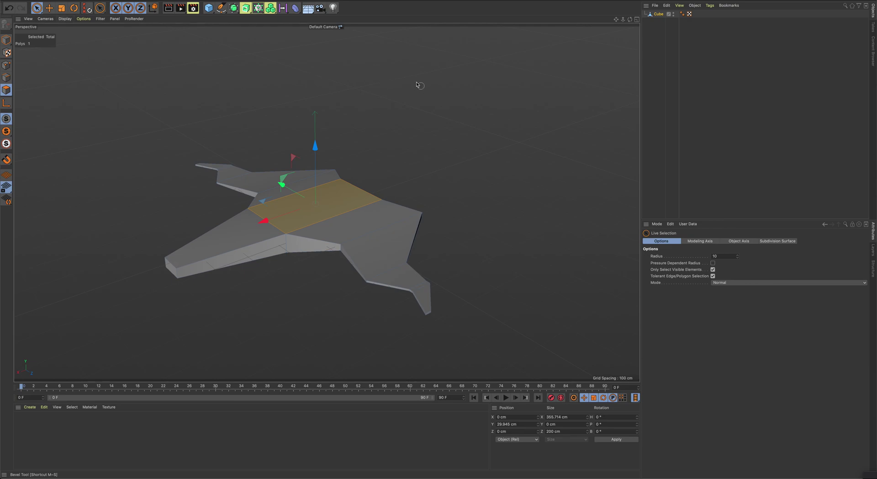
key(m)
click(477, 120)
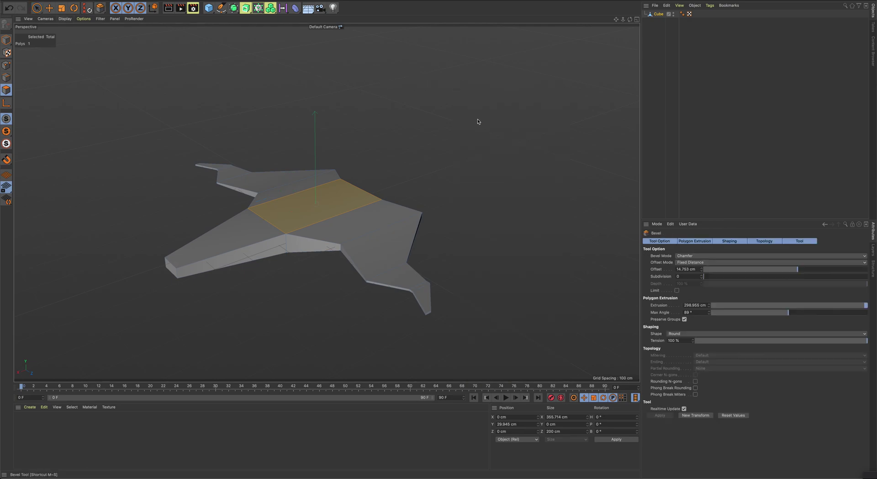
drag(446, 163, 514, 160)
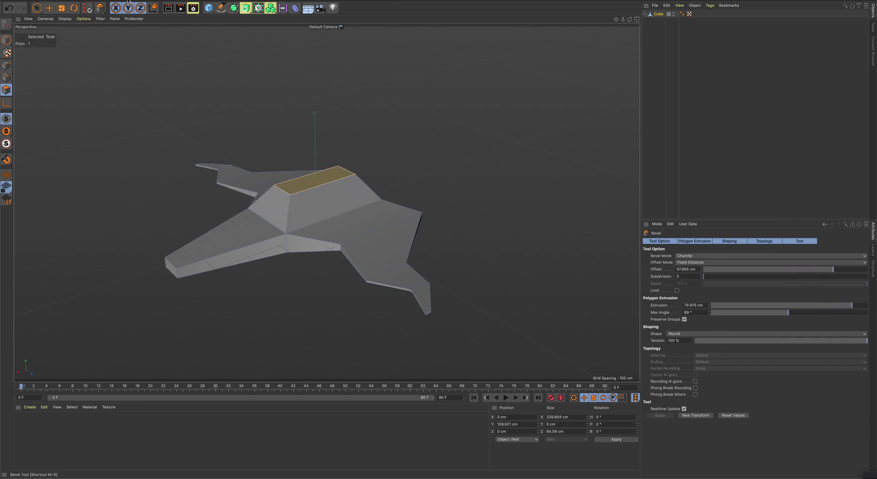
Move the cabin's top face backward along X until the cabin's rear face is nearly vertical.
click(49, 8)
drag(263, 194, 280, 189)
alt+drag(340, 185, 348, 168)
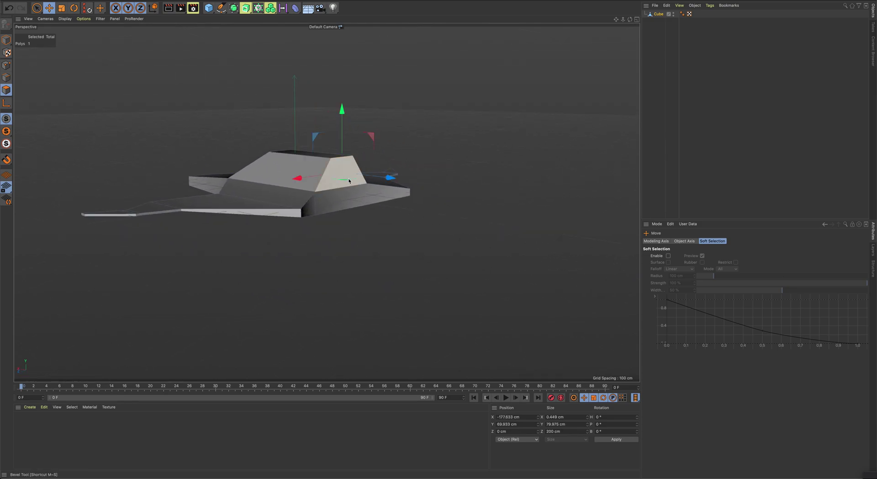
Bevel the cabin's rear face together with the body face below it, extruding about 40 cm with an offset of about 15.6 cm.
shift+click(349, 181)
scroll(443, 179, up, 3)
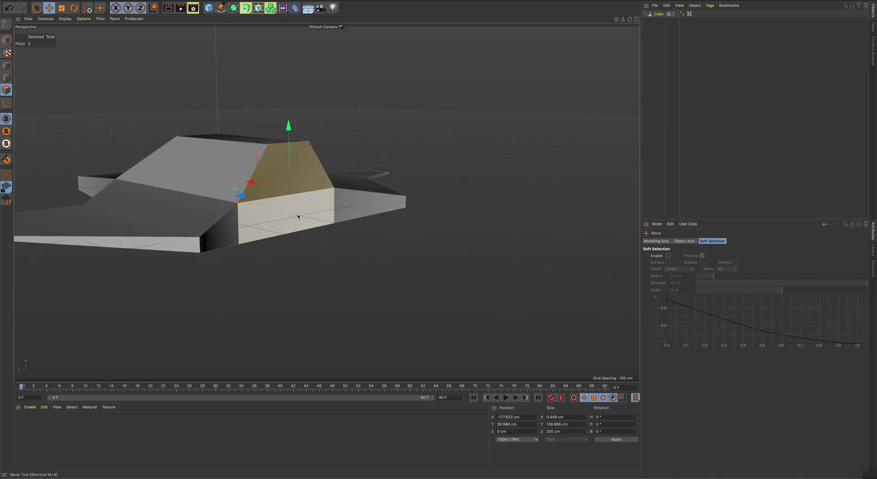
right_click(488, 144)
click(504, 173)
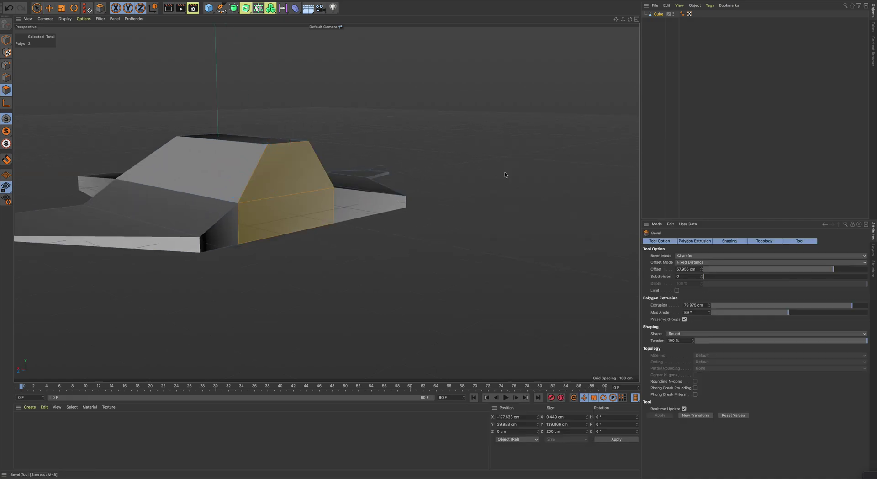
drag(505, 174, 512, 155)
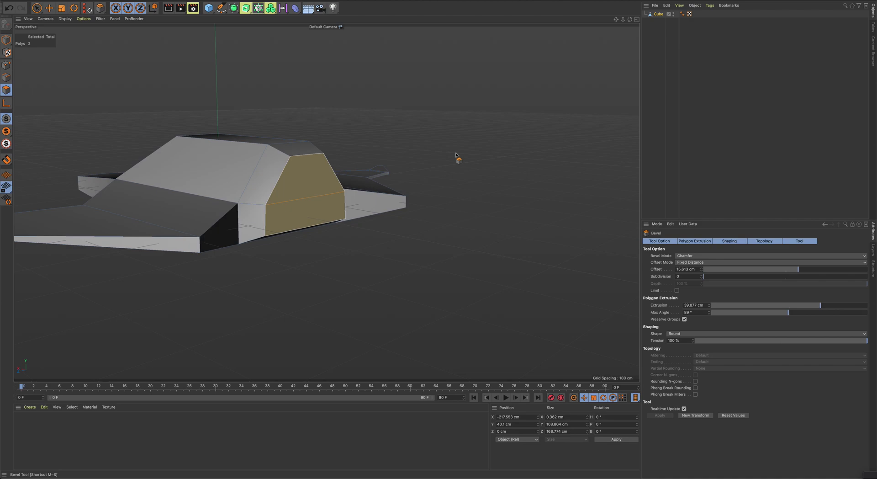
Inset the two extruded rear faces and push them inward in stages with Bevel to hollow out an engine opening.
drag(457, 141, 461, 141)
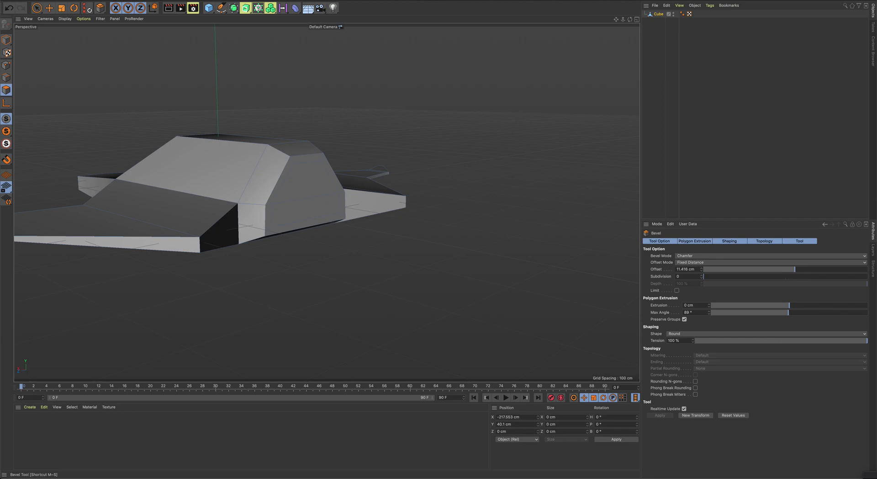
drag(458, 142, 461, 142)
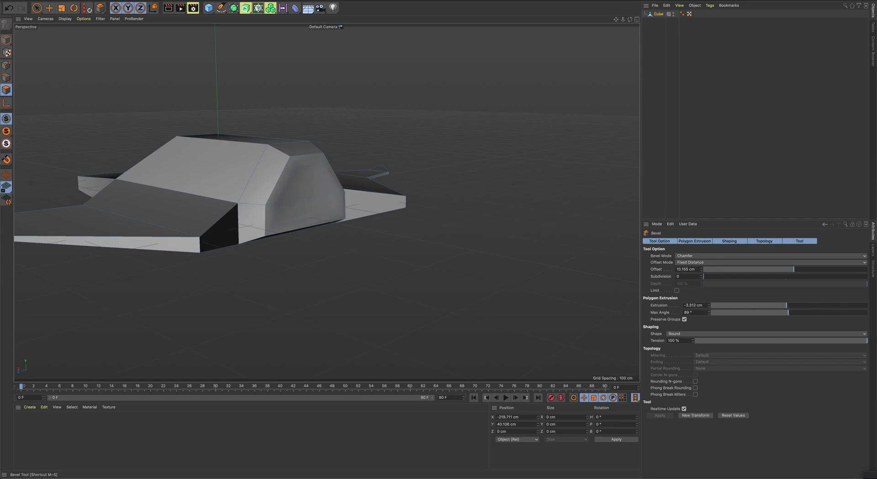
mouse_move(458, 142)
mouse_down()
mouse_move(468, 169)
mouse_move(470, 149)
mouse_up()
Bevel the two rear wing faces beside the engine inward, with about 5.5 cm offset and -28.6 cm extrusion.
alt+drag(535, 191, 452, 196)
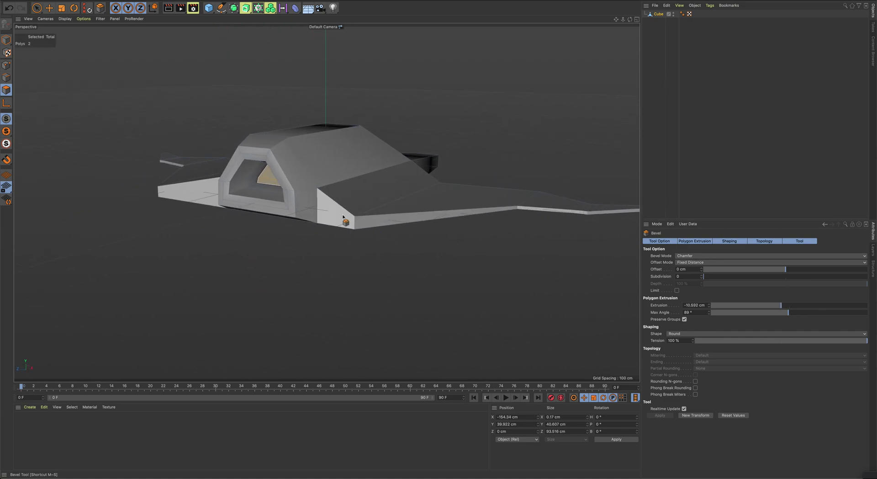
alt+drag(334, 214, 343, 266)
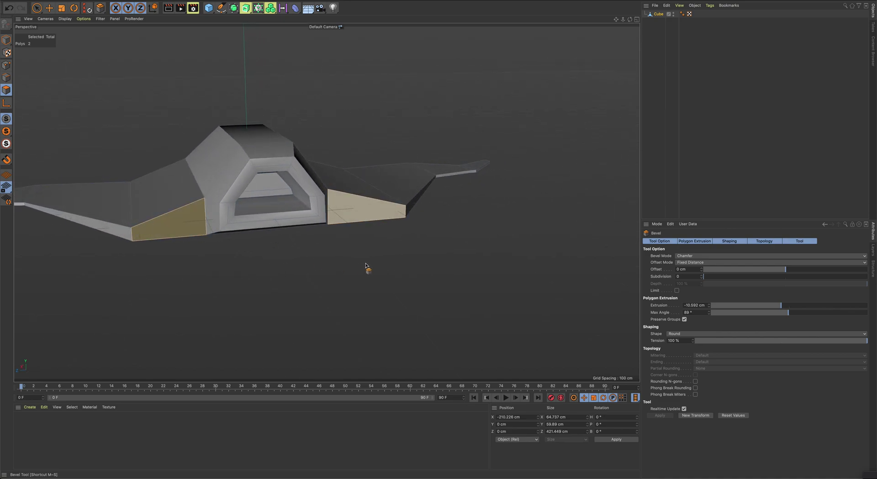
drag(365, 265, 360, 213)
Select the cabin's sloped front face and both of its side faces.
click(360, 214)
alt+drag(411, 228, 381, 225)
shift+click(402, 218)
alt+drag(455, 227, 409, 227)
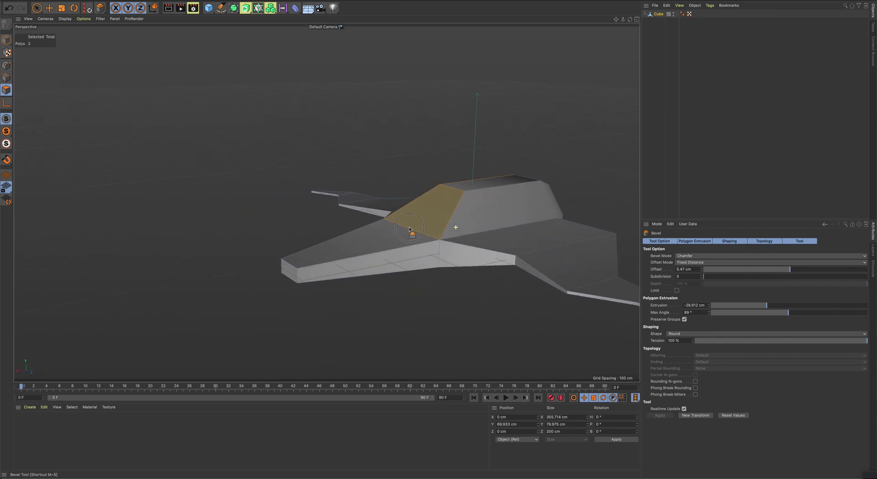
shift+click(479, 221)
alt+drag(479, 221, 380, 219)
drag(380, 220, 380, 214)
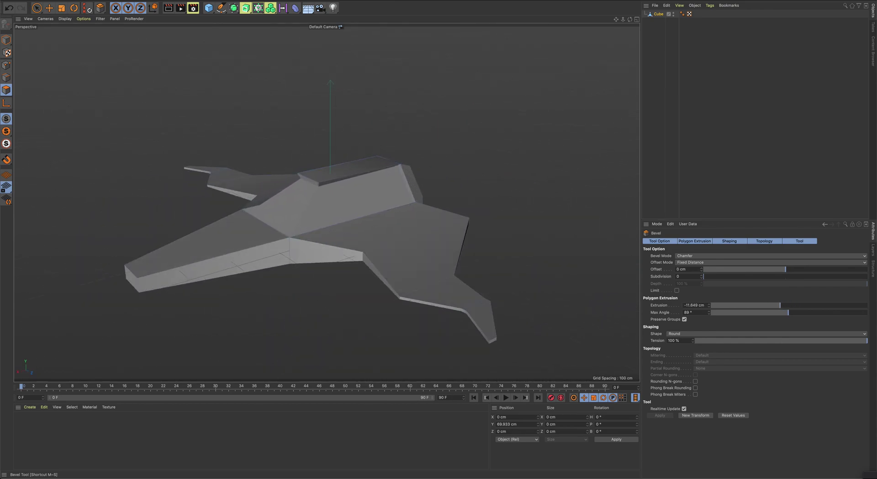
drag(795, 305, 776, 304)
drag(473, 149, 489, 149)
key(super+z)
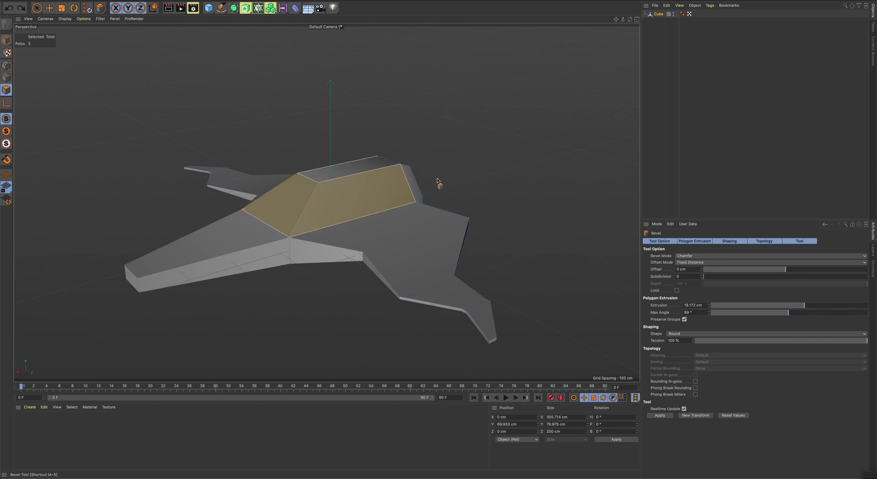
Turn off Preserve Groups and bevel the three cabin faces separately, insetting them about 10 cm and recessing them slightly as windows.
click(684, 319)
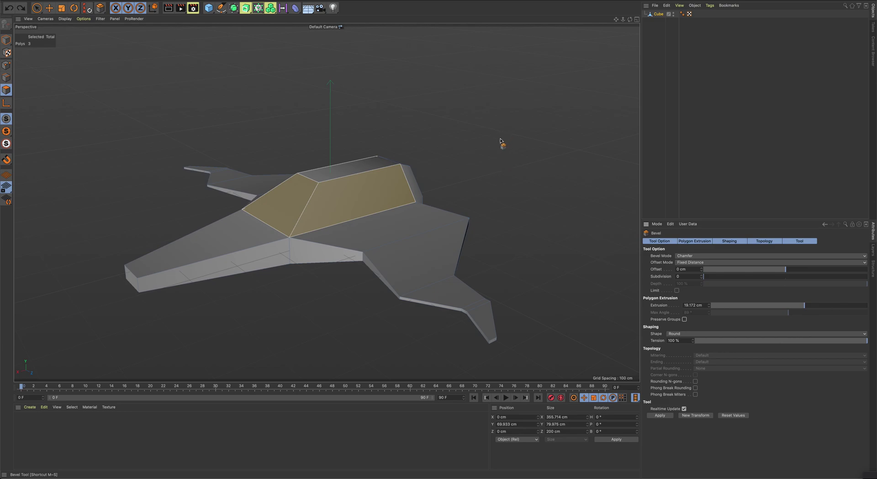
mouse_move(488, 148)
mouse_down()
mouse_move(525, 149)
mouse_move(459, 149)
mouse_move(523, 149)
mouse_move(489, 147)
mouse_up()
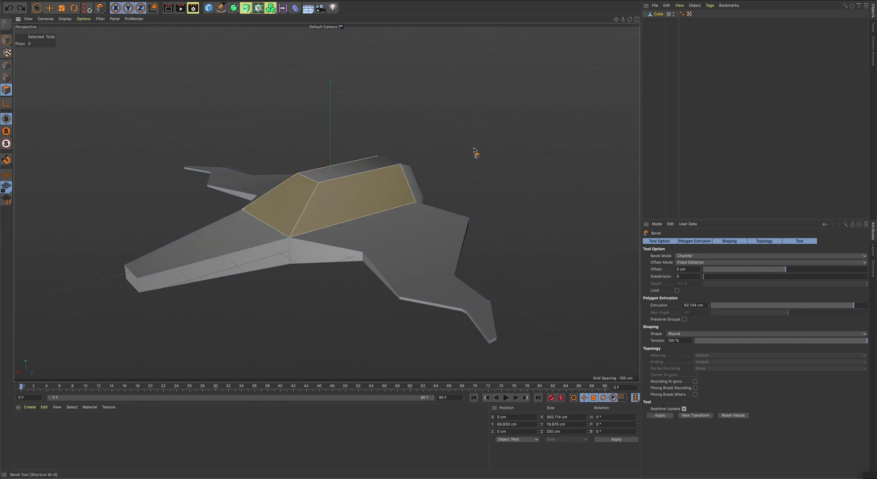
drag(473, 150, 478, 149)
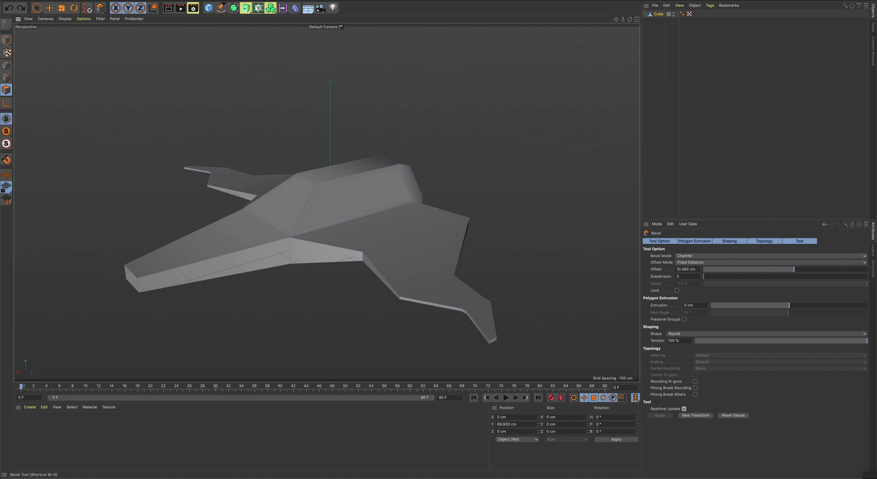
drag(473, 150, 473, 150)
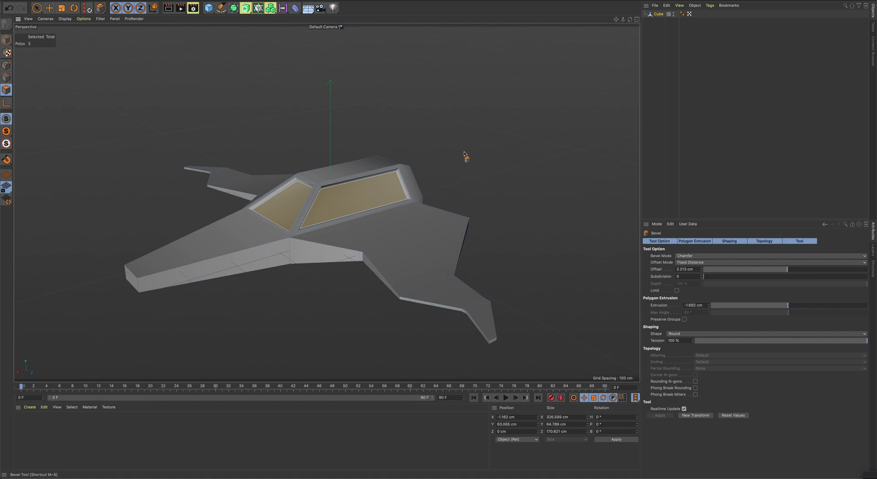
Select the cabin's roof face and bevel it upward in two narrowing stages.
alt+drag(465, 152, 431, 149)
click(374, 171)
right_click(466, 142)
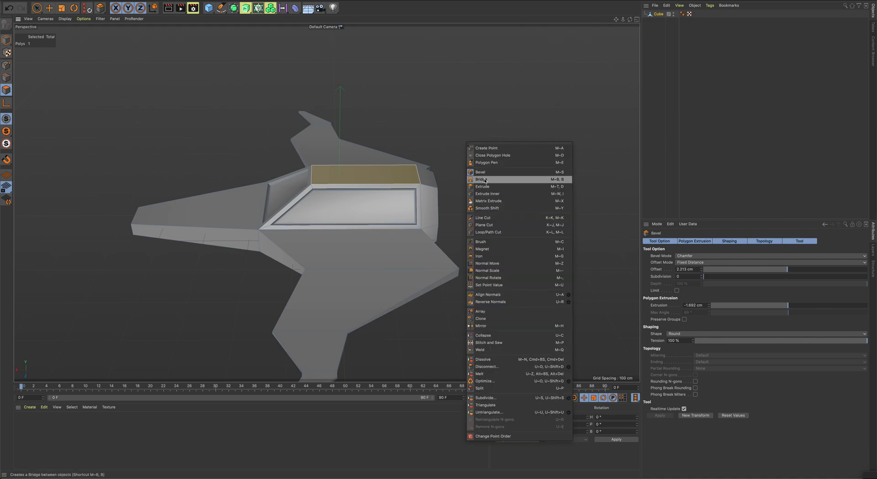
click(481, 172)
drag(468, 148, 477, 141)
drag(429, 142, 434, 137)
Shift the raised cabin roof face toward the tail, to about -83 cm in X.
click(48, 8)
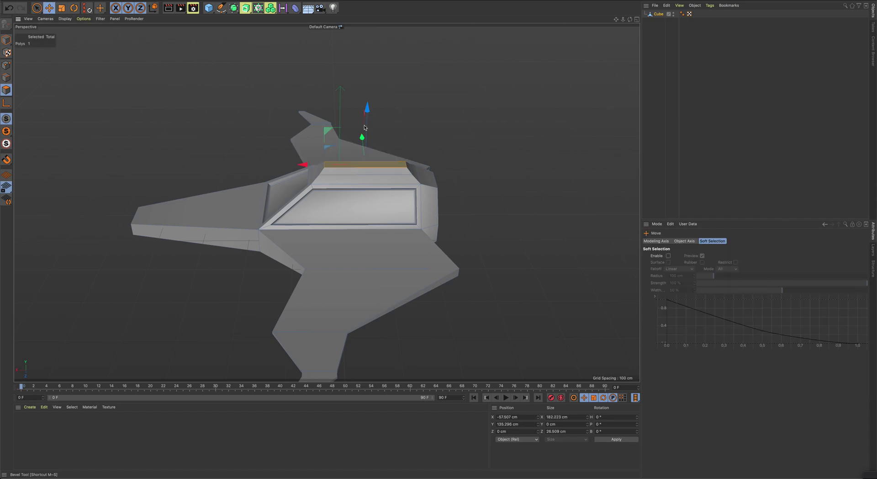
alt+drag(342, 160, 218, 149)
click(61, 8)
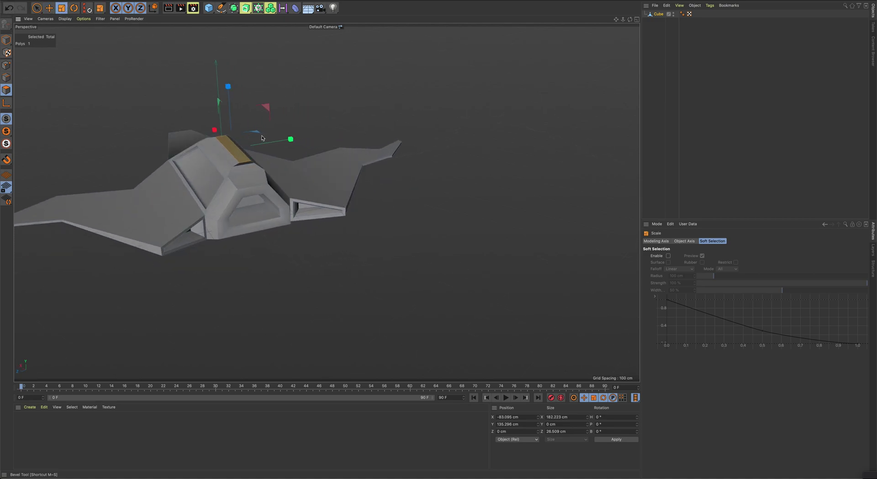
alt+drag(268, 141, 190, 141)
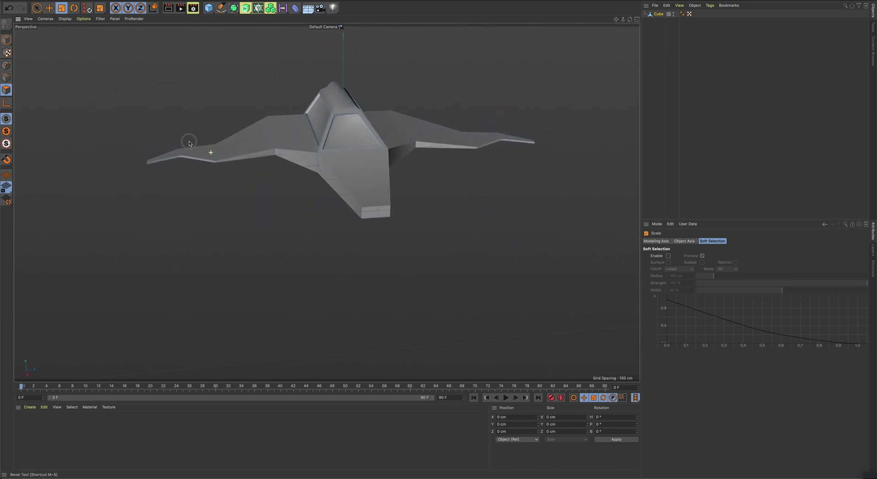
Select the small front and rear edge faces near the tip of one wing.
scroll(187, 149, up, 10)
click(184, 183)
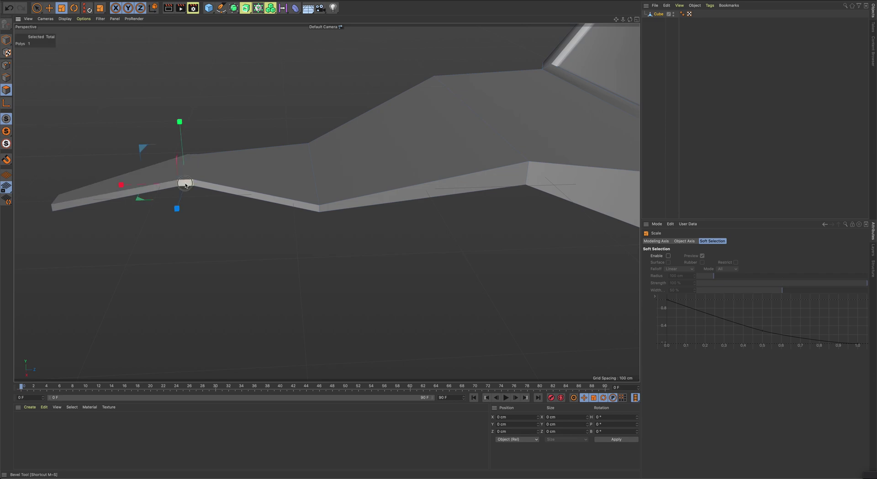
alt+drag(171, 180, 274, 177)
alt+middle_drag(160, 177, 305, 178)
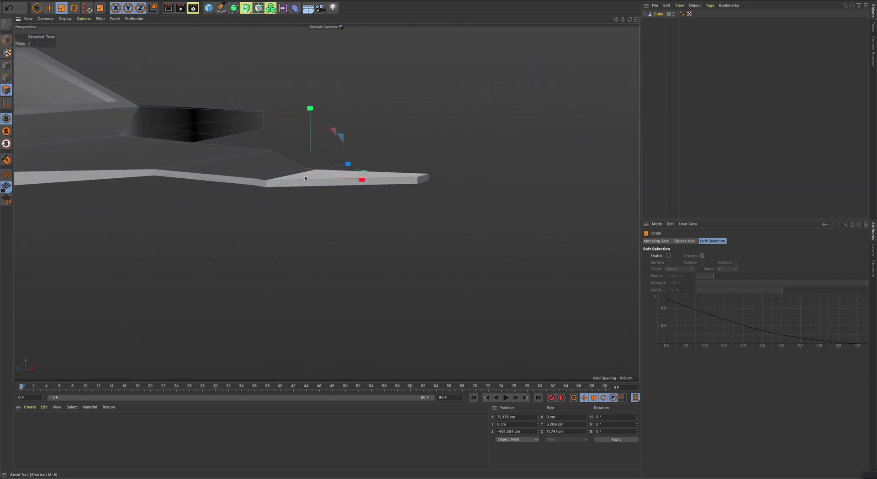
shift+click(257, 183)
scroll(208, 177, down, 3)
alt+middle_drag(208, 177, 326, 201)
alt+drag(266, 180, 422, 172)
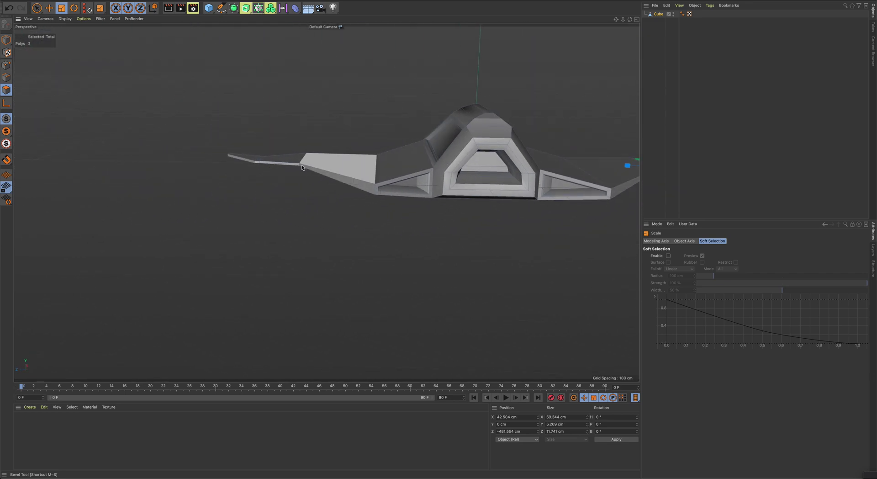
Add the matching edge faces of the opposite wing and scale all four vertically to about 9.6 cm.
alt+drag(320, 166, 344, 171)
scroll(288, 172, down, 5)
scroll(285, 170, up, 8)
alt+drag(285, 172, 413, 192)
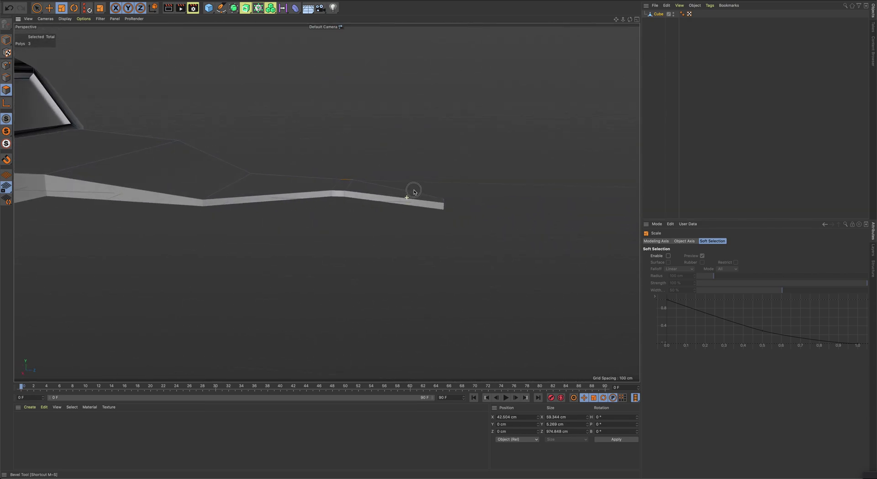
scroll(359, 194, up, 4)
shift+click(330, 196)
scroll(320, 190, down, 8)
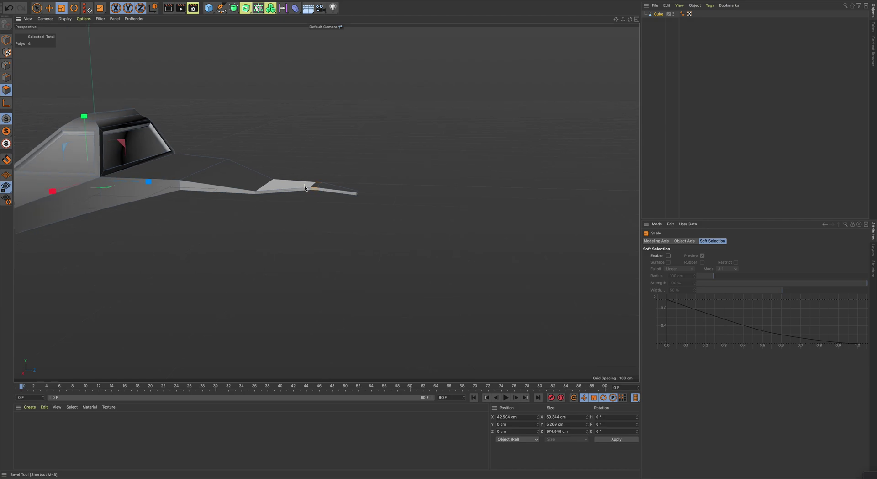
alt+middle_drag(147, 165, 338, 171)
scroll(336, 170, up, 4)
scroll(347, 168, down, 5)
alt+drag(358, 166, 327, 169)
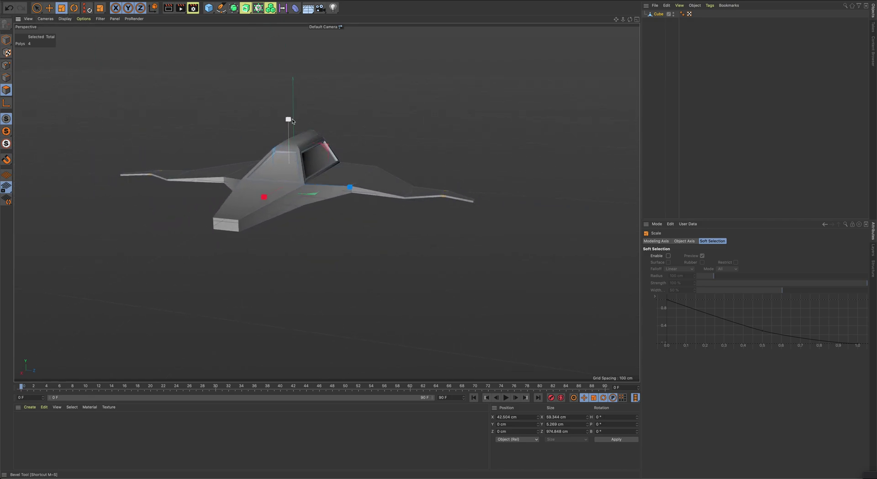
drag(292, 119, 281, 66)
alt+drag(277, 73, 241, 86)
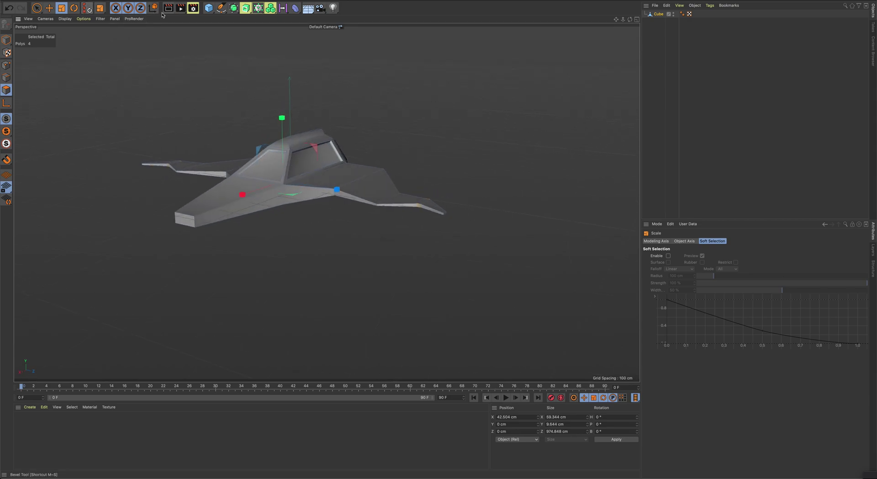
Bevel the four small wing faces outward in stages to form long, thin tapering spikes.
right_click(427, 68)
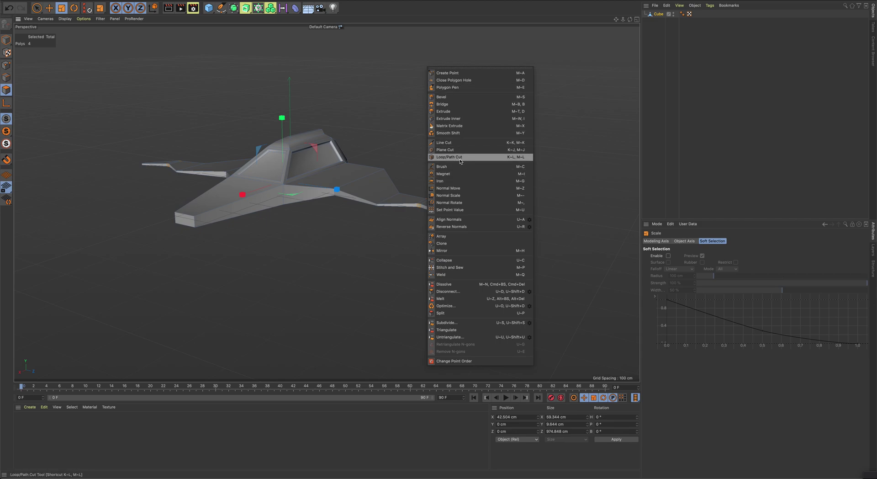
click(451, 98)
alt+drag(452, 131, 433, 137)
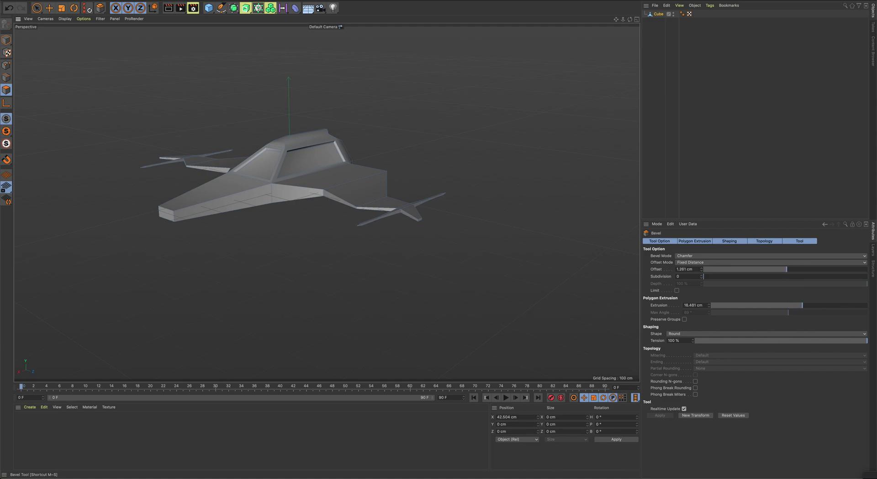
click(433, 140)
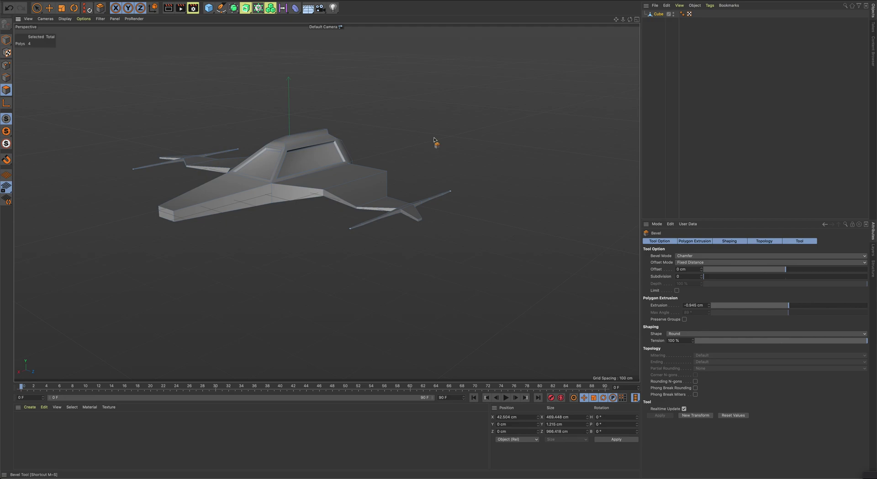
Bevel the nose's top face upward with about 14.6 cm offset and 11 cm extrusion.
alt+drag(434, 147, 369, 152)
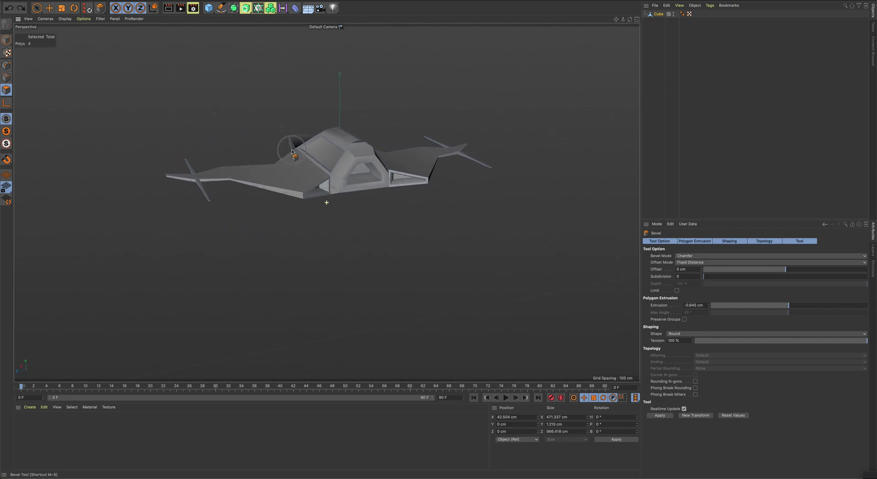
scroll(308, 149, up, 3)
alt+drag(349, 165, 358, 140)
click(261, 218)
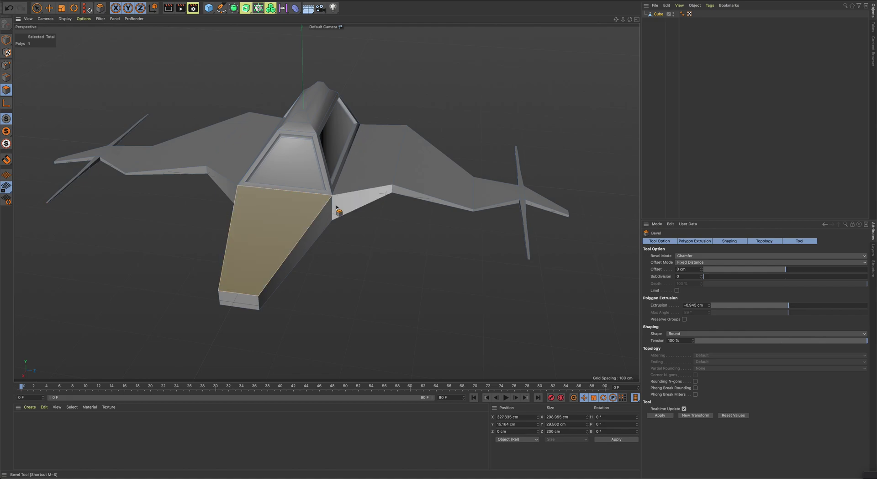
alt+middle_drag(336, 207, 329, 139)
scroll(331, 142, down, 3)
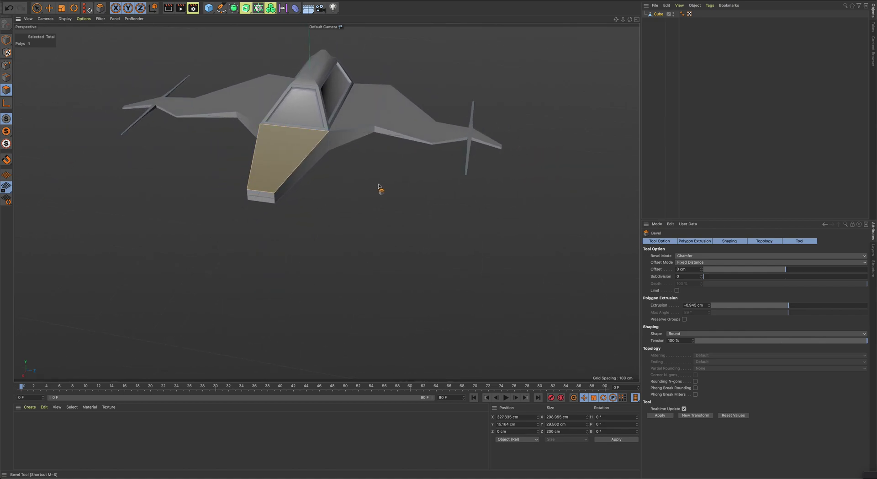
drag(378, 186, 413, 161)
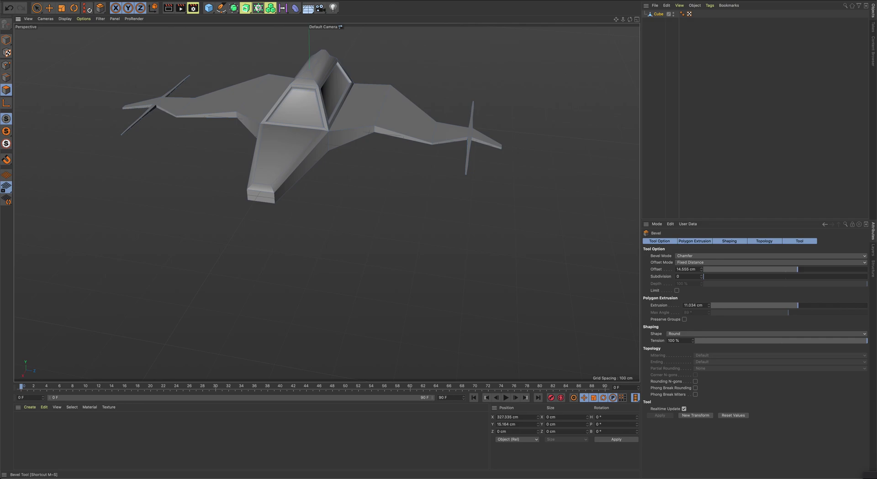
Bevel the raised nose face in further stages to inset and recess a panel in it.
mouse_move(412, 161)
mouse_down()
mouse_move(429, 180)
mouse_move(461, 176)
mouse_up()
mouse_move(376, 185)
mouse_down()
mouse_move(396, 184)
mouse_move(380, 194)
mouse_up()
drag(380, 194, 260, 249)
Select the inner and middle top faces of both wings and bevel them separately in stages into raised panels with recessed centres.
scroll(343, 194, up, 5)
click(298, 144)
alt+drag(275, 152, 335, 153)
shift+click(167, 143)
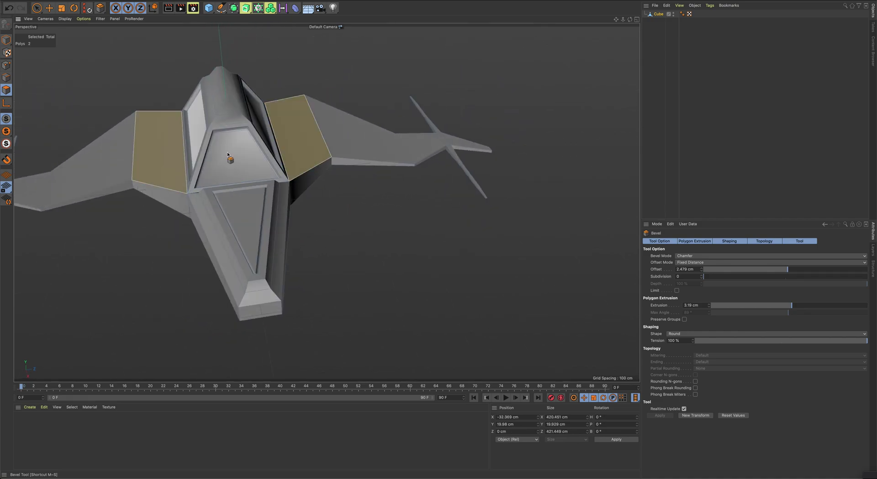
alt+drag(167, 143, 288, 174)
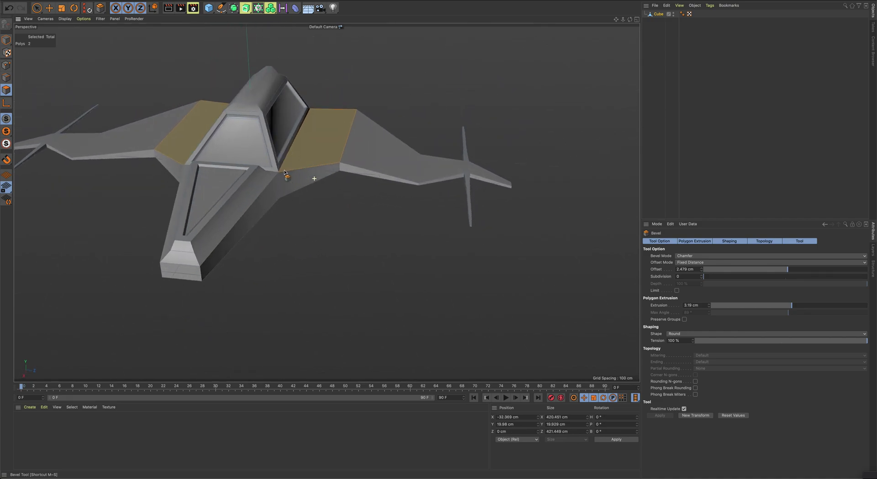
shift+click(365, 150)
shift+click(147, 133)
alt+drag(126, 186, 139, 186)
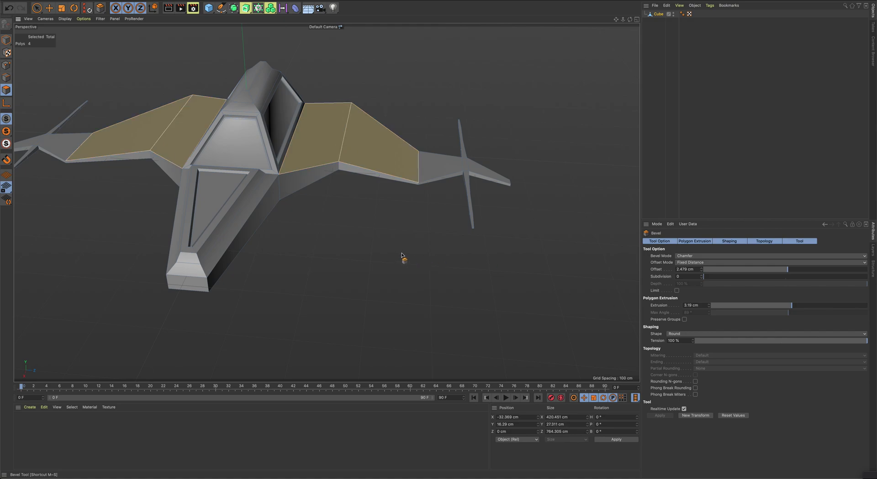
drag(401, 255, 219, 242)
alt+drag(420, 246, 357, 219)
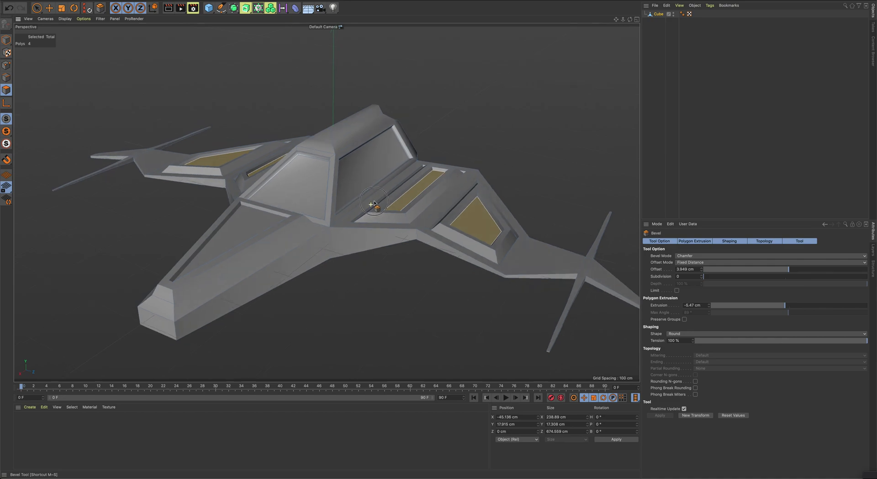
Select both side faces of the nose and bevel them outward, ending with about 1.9 cm offset and 7.7 cm extrusion.
click(283, 270)
alt+drag(283, 269, 340, 257)
shift+click(190, 292)
alt+drag(335, 292, 355, 288)
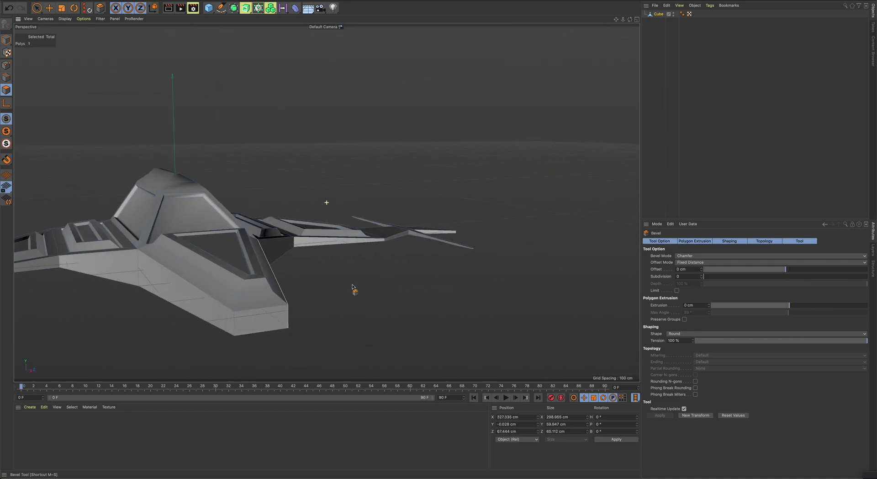
alt+drag(200, 296, 402, 288)
shift+click(262, 289)
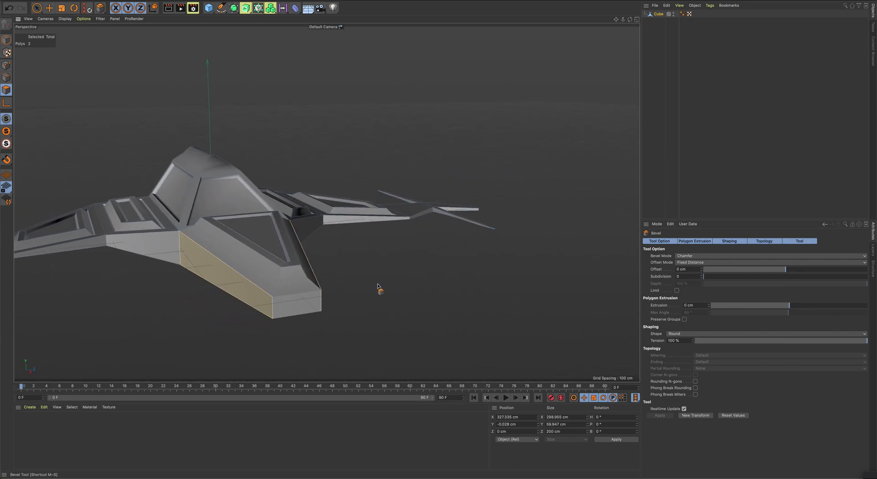
drag(377, 286, 393, 287)
drag(789, 305, 801, 305)
drag(401, 250, 335, 293)
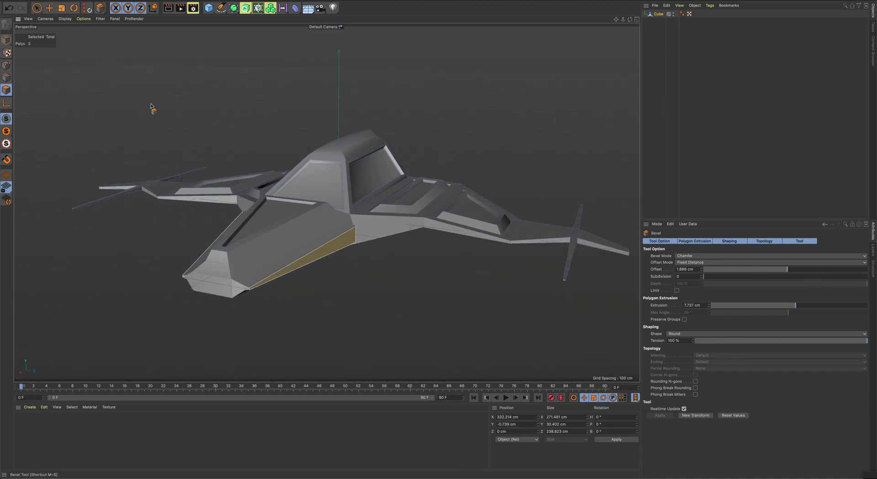
Switch to Model mode with the Move tool and examine the whole spacecraft from several angles.
click(49, 8)
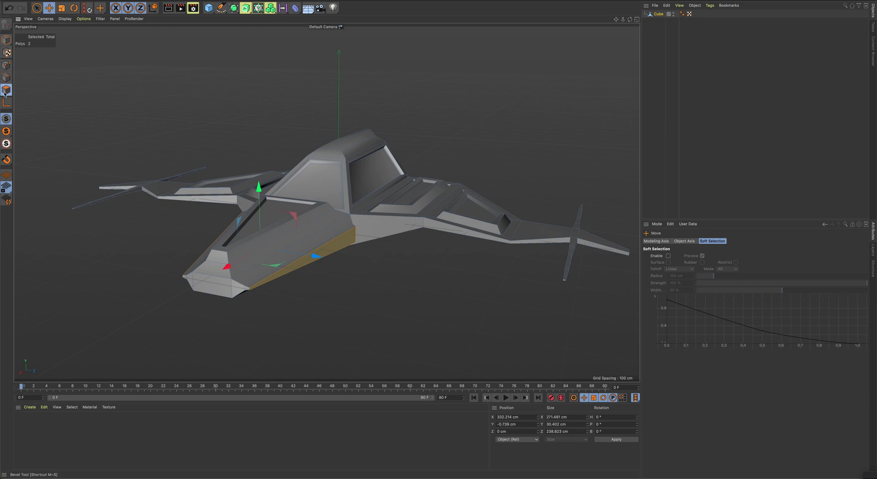
click(5, 40)
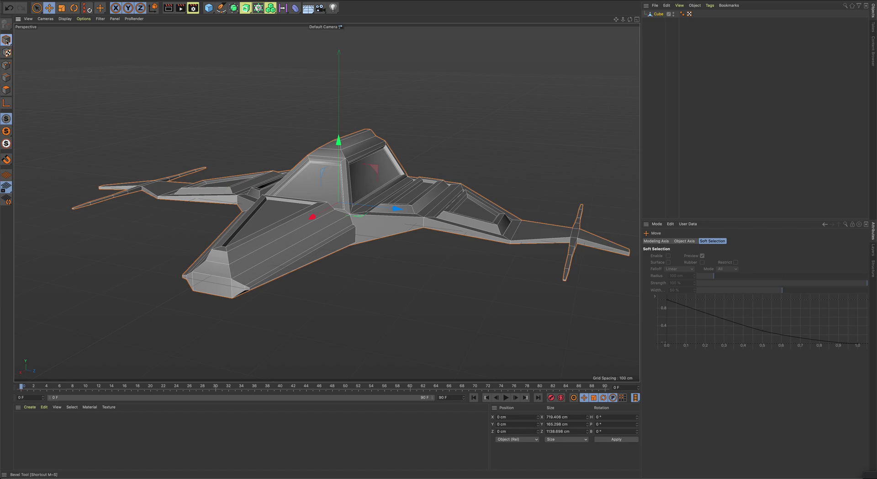
alt+drag(193, 103, 233, 111)
alt+middle_drag(289, 101, 400, 104)
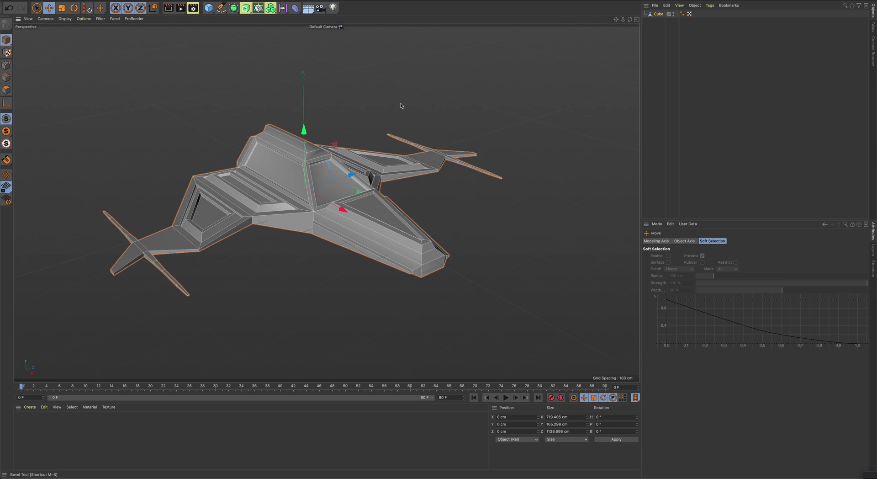
alt+drag(400, 104, 305, 166)
click(388, 106)
click(305, 166)
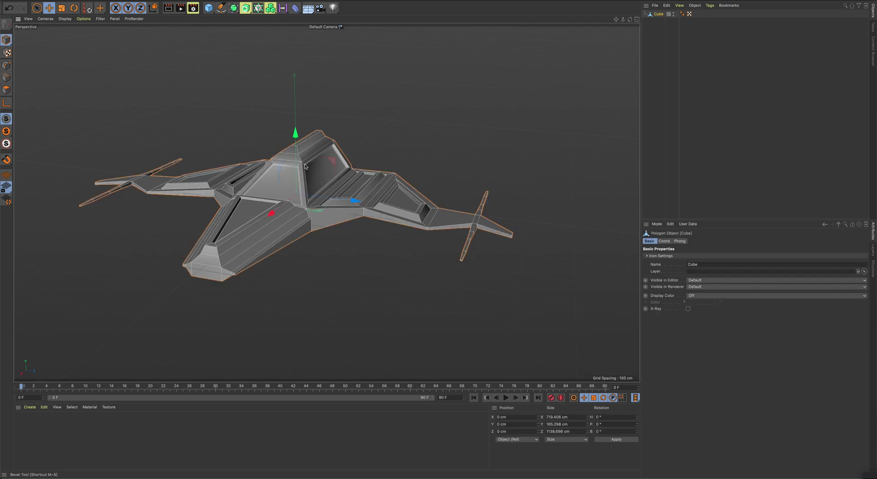
alt+drag(350, 125, 333, 90)
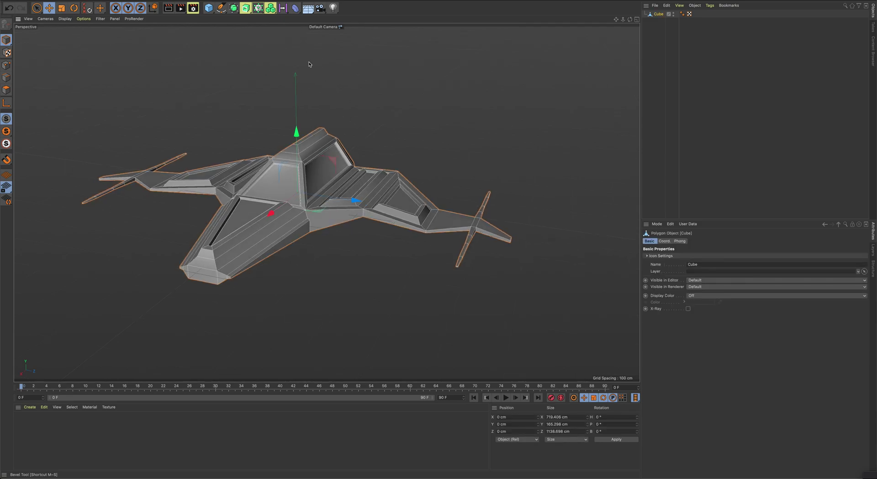
alt+drag(309, 64, 367, 91)
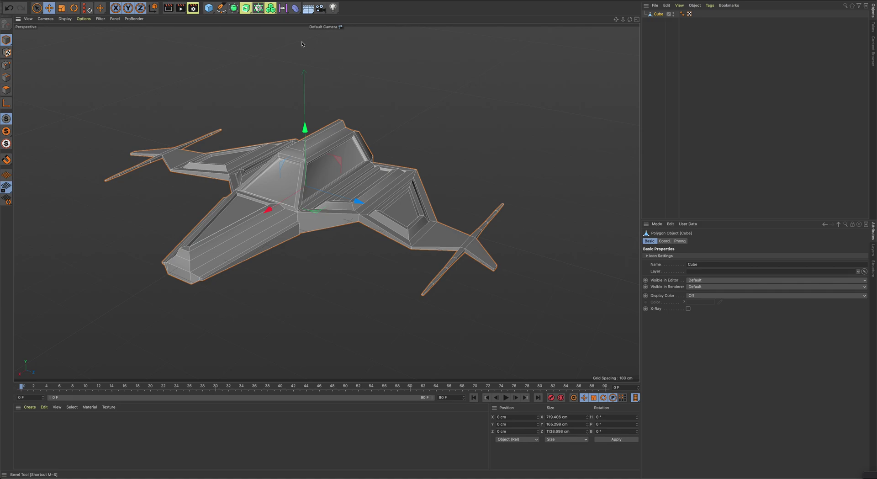
Add a Subdivision Surface, make the Cube its child to smooth the spacecraft, and deselect everything.
click(233, 7)
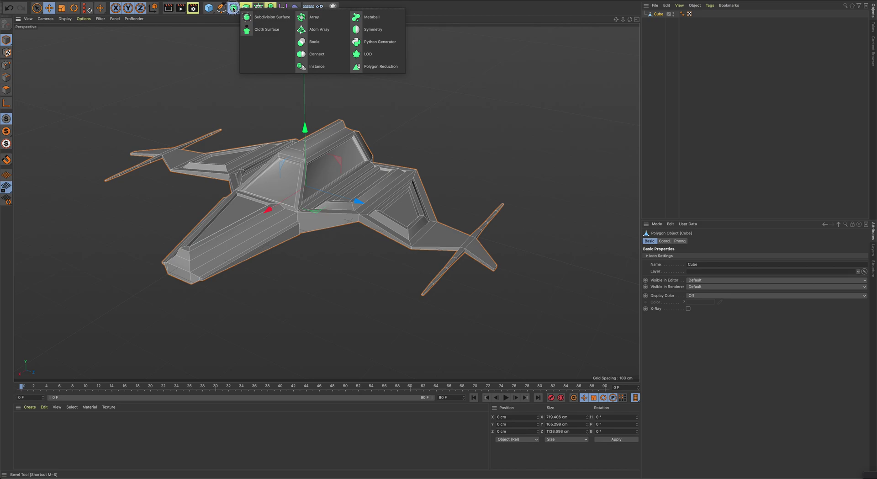
click(267, 19)
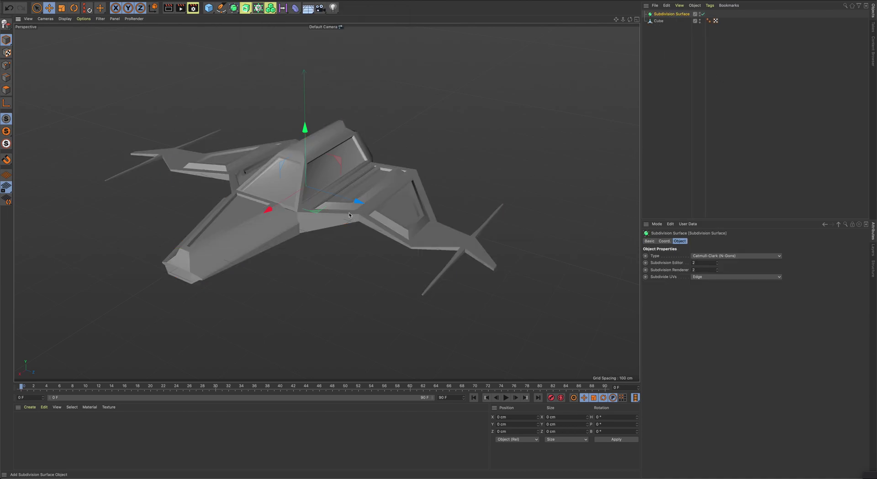
click(659, 21)
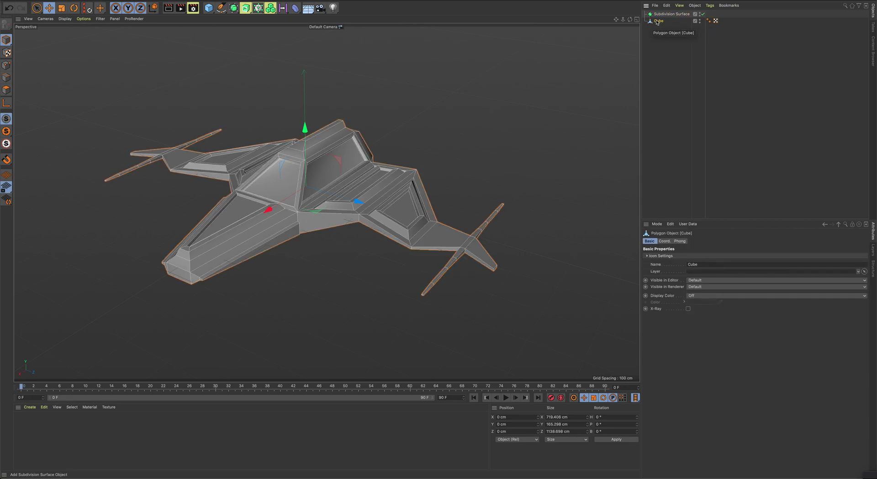
mouse_move(658, 22)
mouse_down()
mouse_move(666, 26)
mouse_move(662, 17)
mouse_up()
drag(662, 16, 662, 12)
mouse_move(662, 13)
mouse_down()
mouse_move(669, 24)
mouse_move(662, 15)
mouse_up()
drag(662, 15, 664, 17)
alt+drag(493, 136, 426, 131)
click(443, 126)
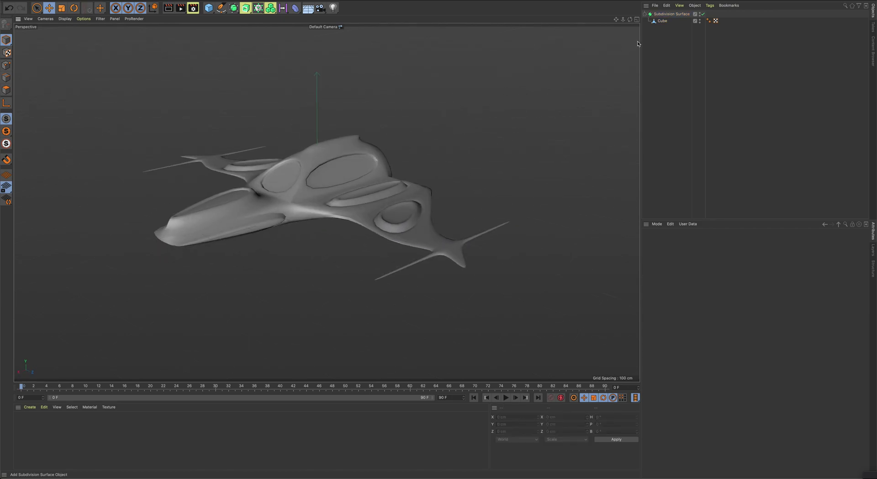
Set the Subdivision Surface's editor subdivision level to 3 and examine the denser mesh of the spacecraft.
click(667, 14)
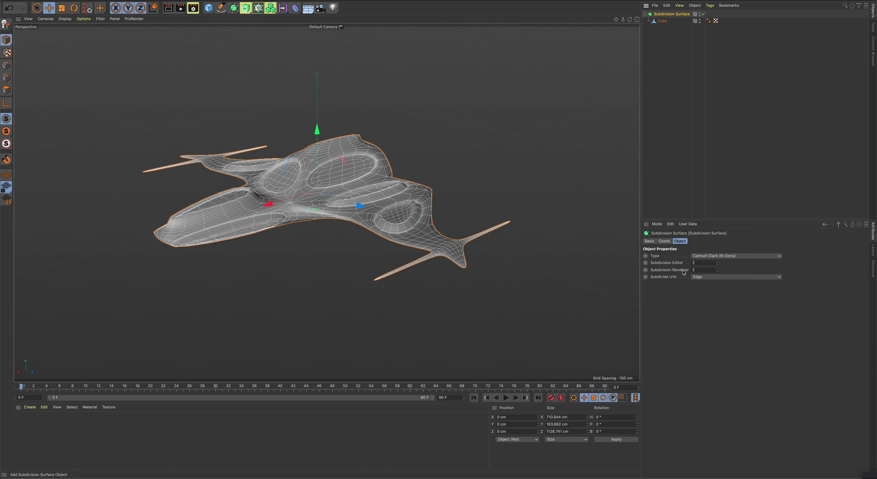
click(716, 262)
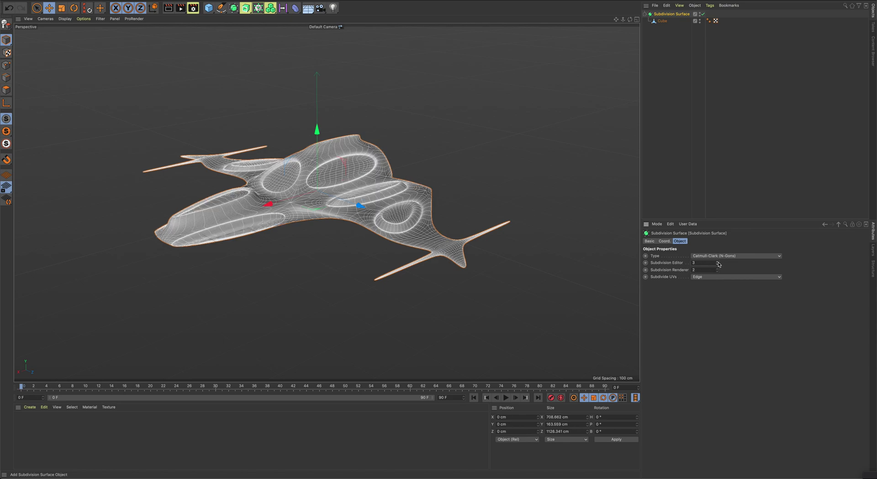
alt+drag(532, 163, 444, 164)
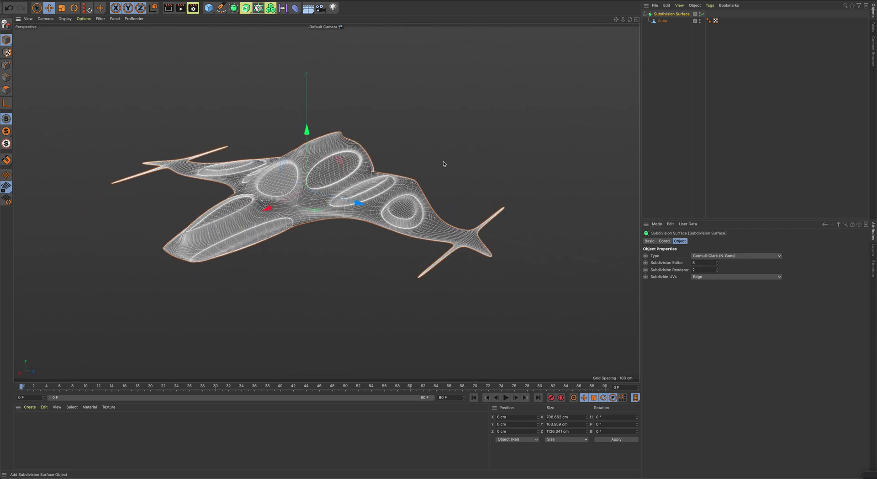
scroll(438, 162, up, 3)
alt+middle_drag(438, 163, 481, 143)
mouse_move(481, 143)
alt+mouse_down()
mouse_move(507, 105)
mouse_move(481, 136)
mouse_move(503, 138)
mouse_move(464, 145)
mouse_move(489, 143)
mouse_move(468, 145)
mouse_move(452, 169)
mouse_move(479, 139)
mouse_move(447, 140)
mouse_move(484, 137)
alt+mouse_up()
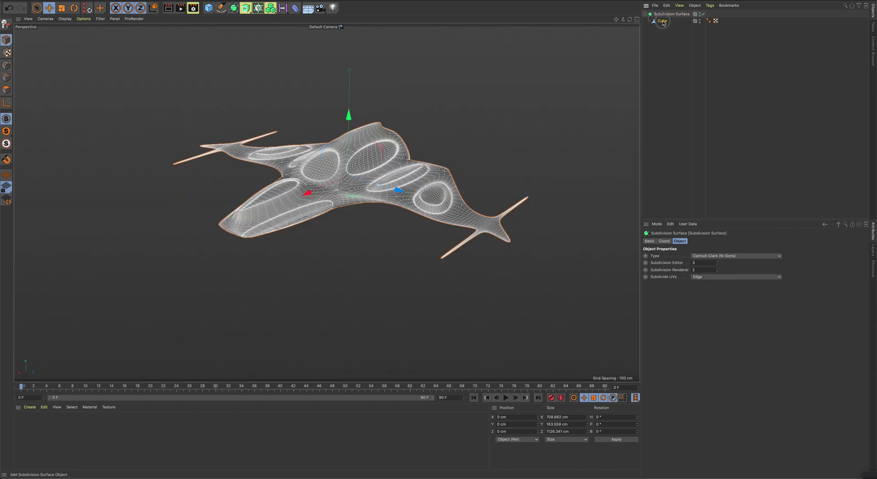
Take the Cube out of the Subdivision Surface to compare the unsmoothed spacecraft, make it a child again, and deselect everything.
drag(662, 22, 663, 52)
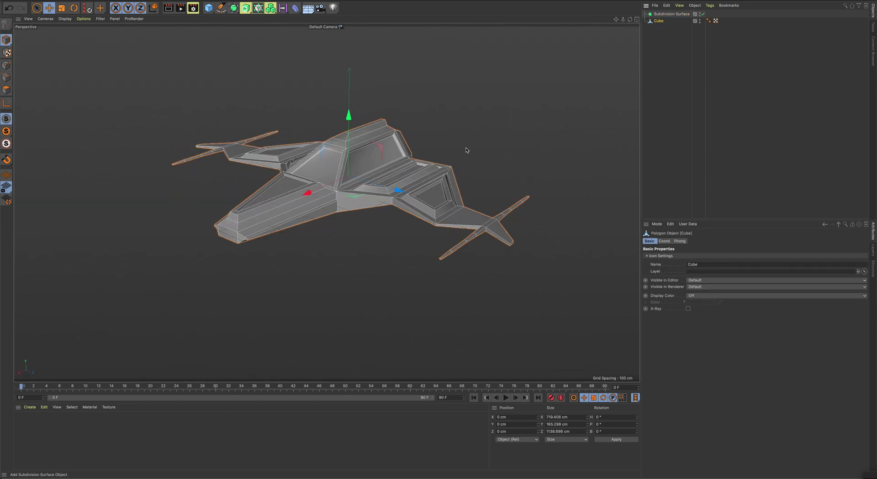
alt+drag(462, 108, 468, 105)
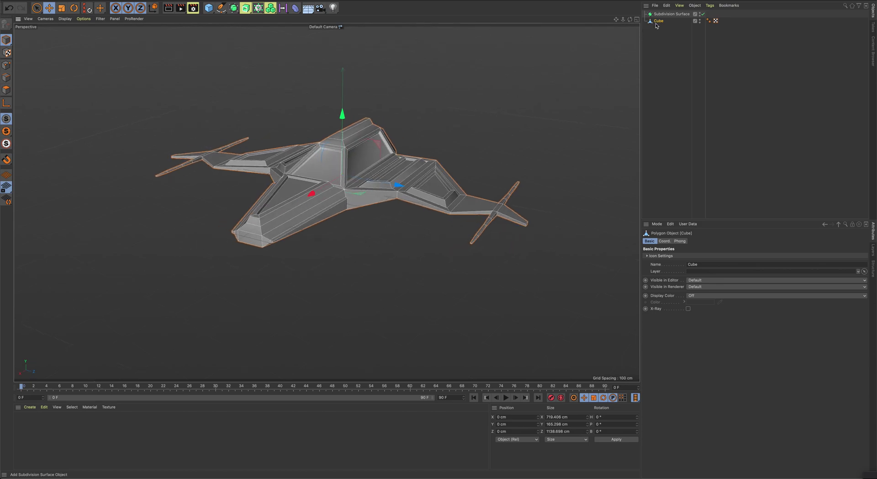
drag(656, 26, 664, 16)
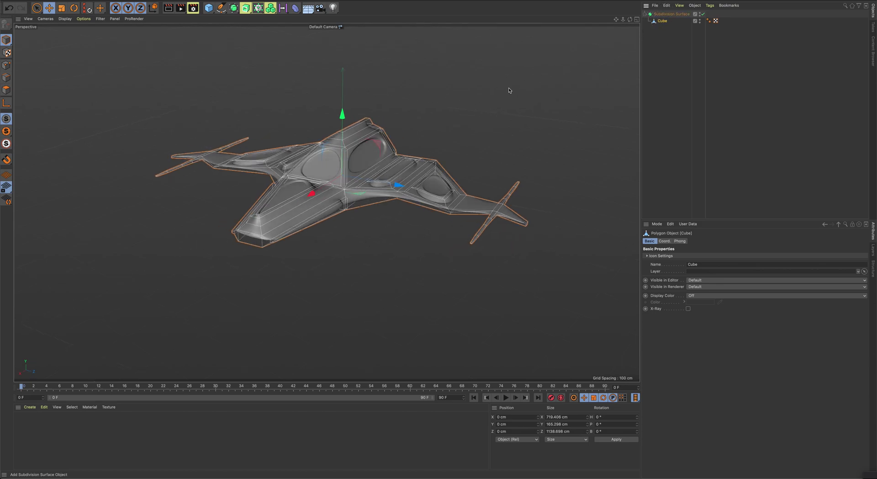
alt+drag(508, 86, 483, 100)
click(482, 100)
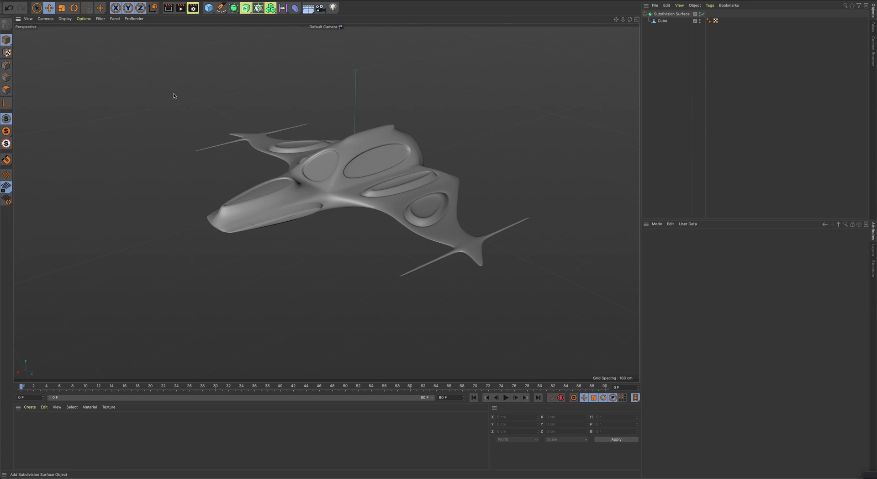
Select the smoothed spacecraft and examine its subdivided mesh from the front and closer up.
alt+drag(230, 119, 258, 118)
click(374, 145)
alt+drag(411, 128, 434, 123)
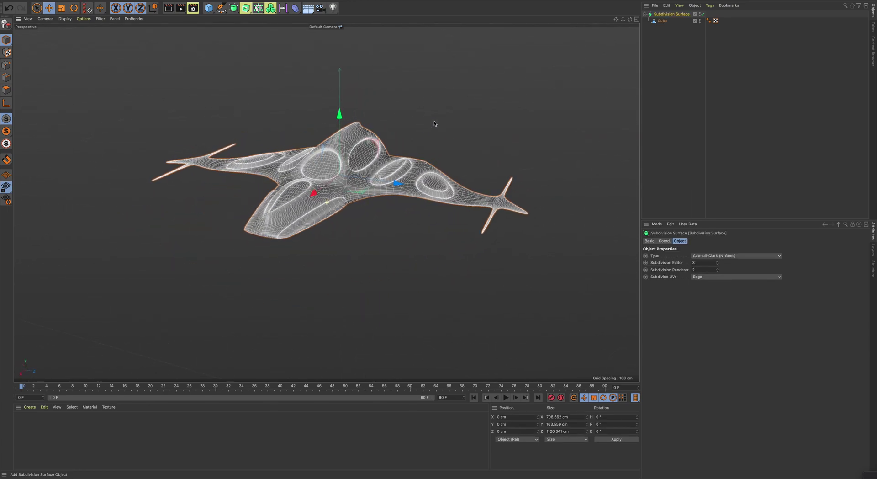
scroll(429, 126, up, 4)
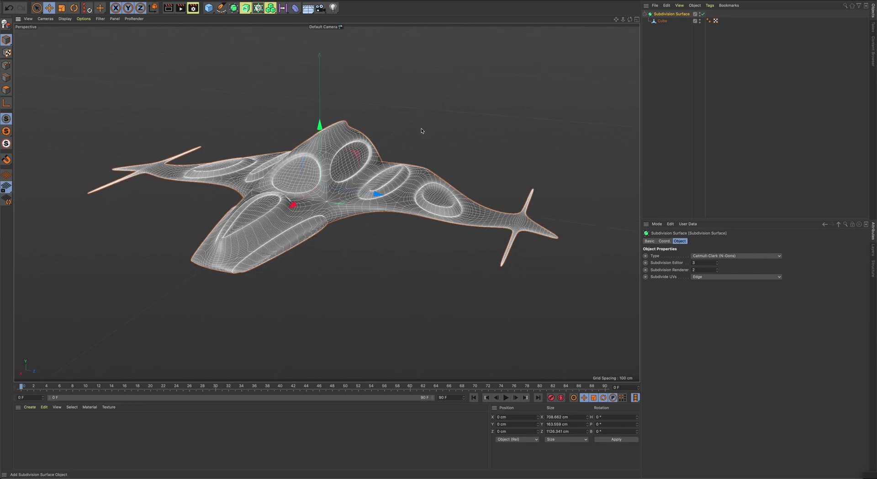